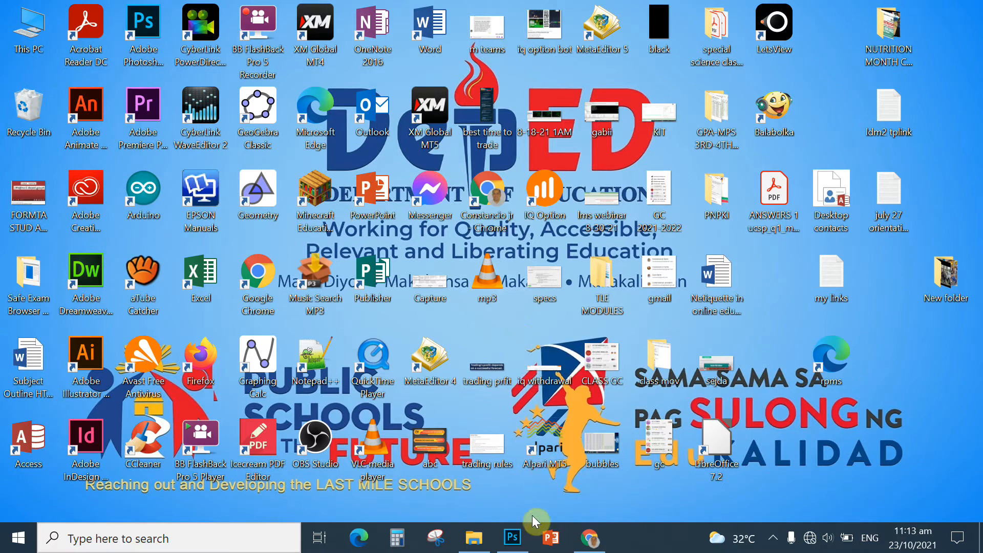
Switch to Photoshop and create a new portrait document, 8.5 × 11 inches at 300 pixels/inch, in RGB Color with a white background.
left_click(517, 541)
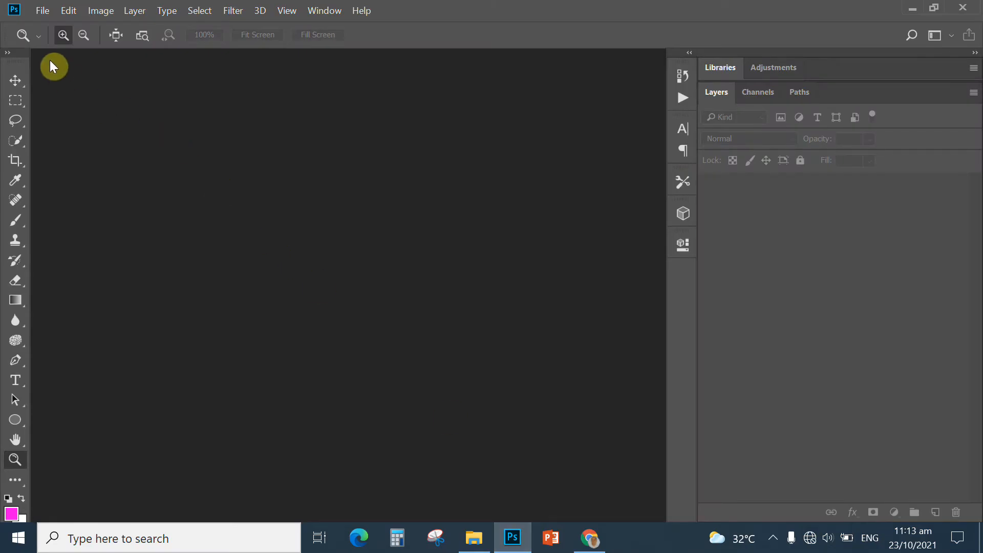
left_click(42, 11)
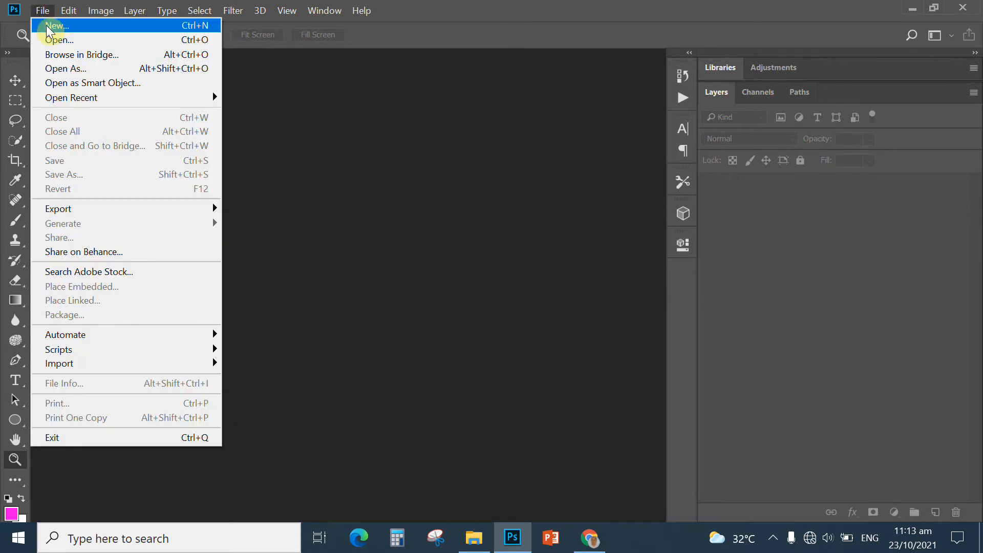
left_click(62, 39)
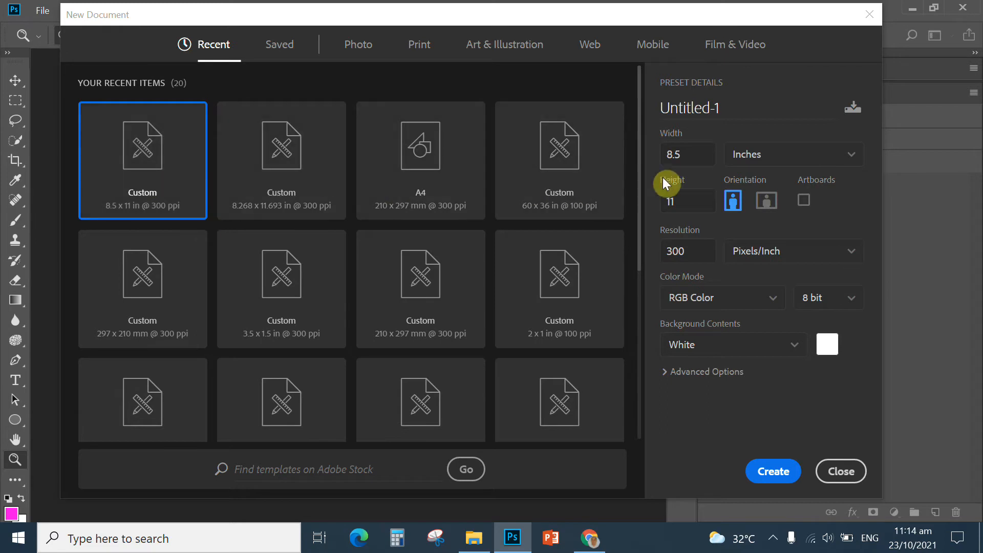
double_click(666, 203)
left_click(695, 198)
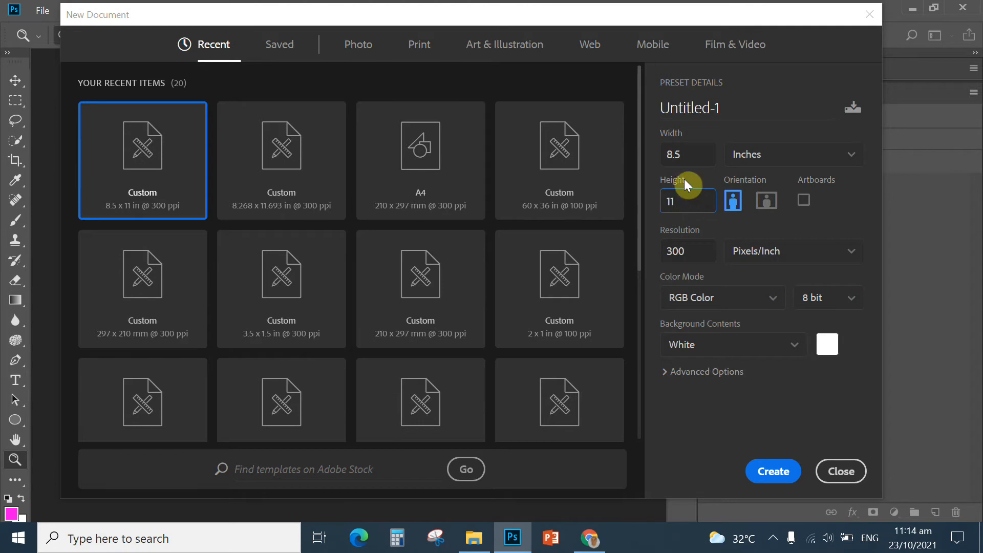
double_click(687, 153)
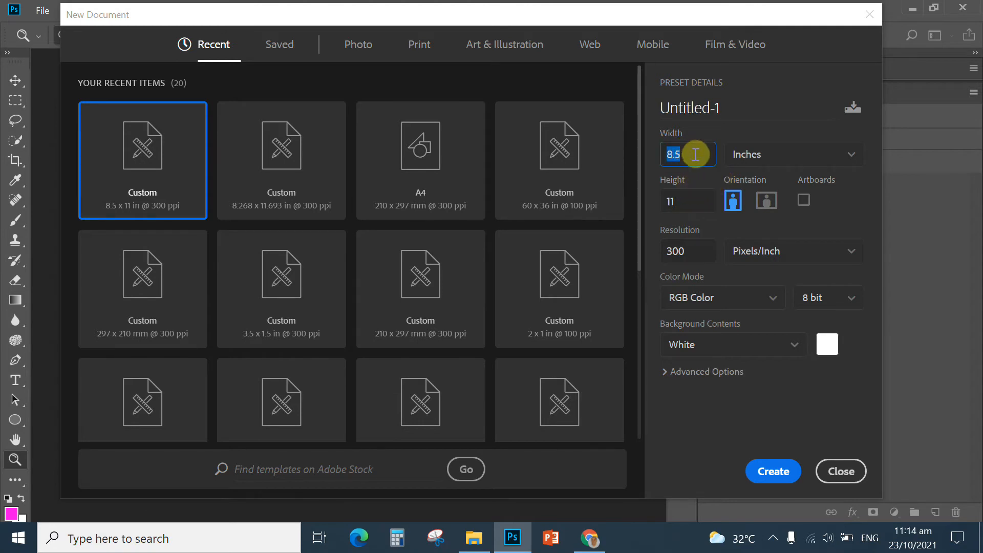
left_click(685, 200)
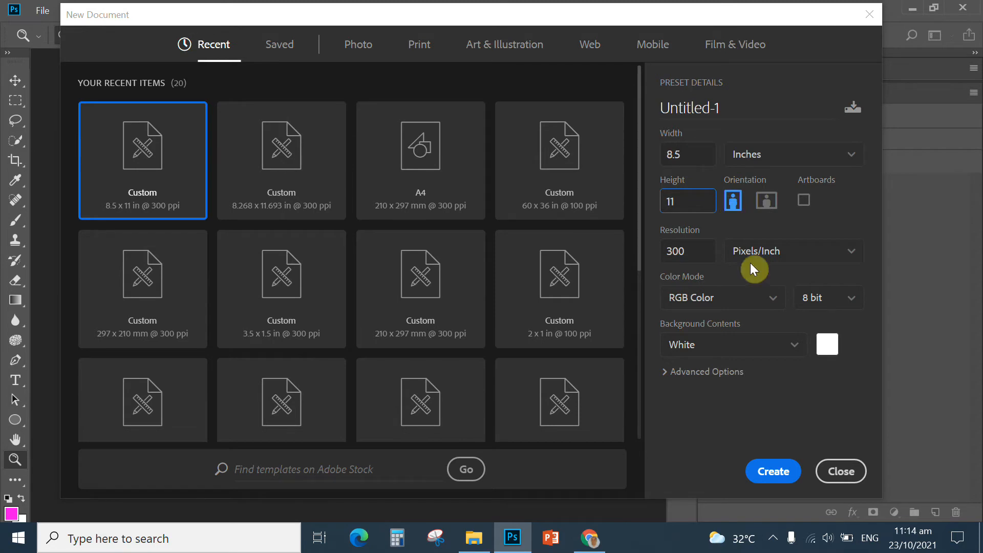
left_click(689, 250)
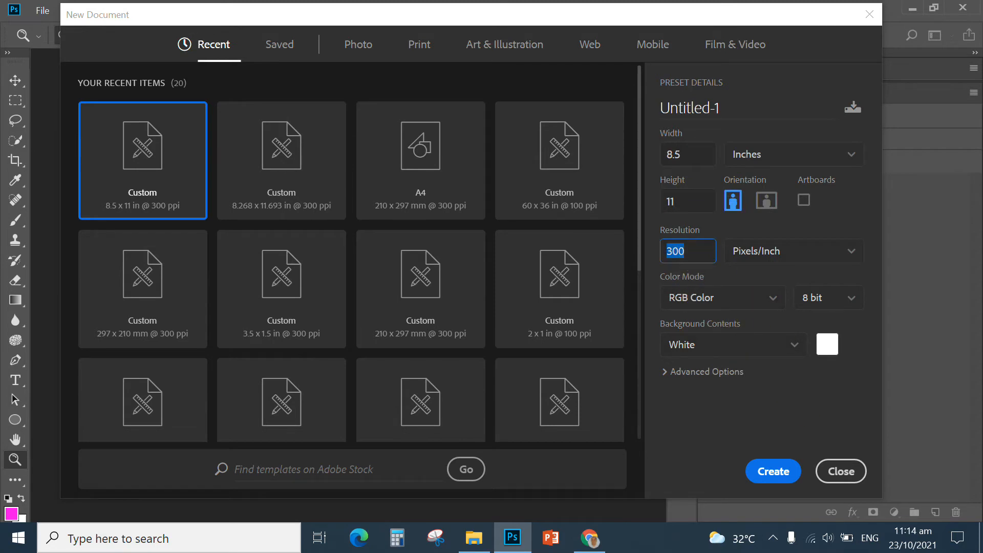
left_click(706, 252)
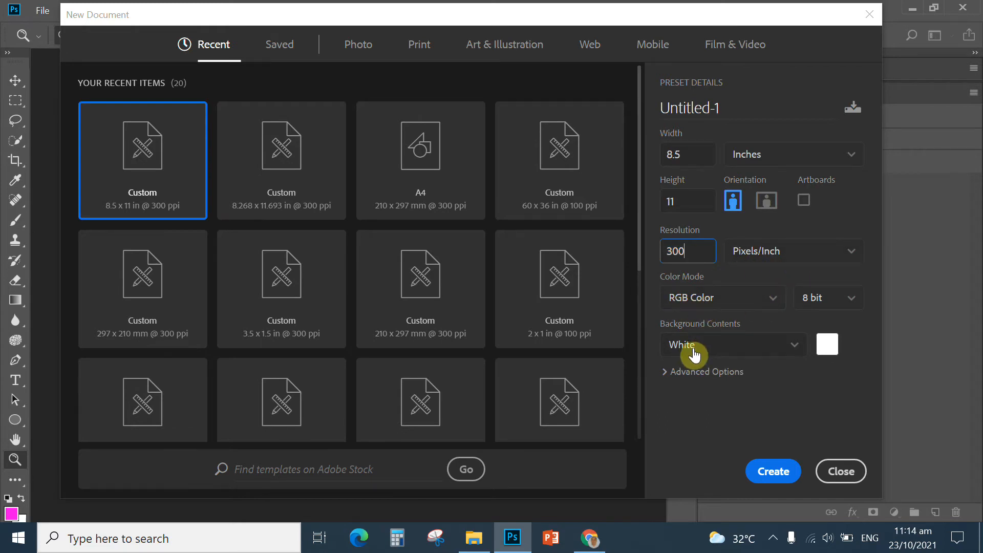
left_click(764, 479)
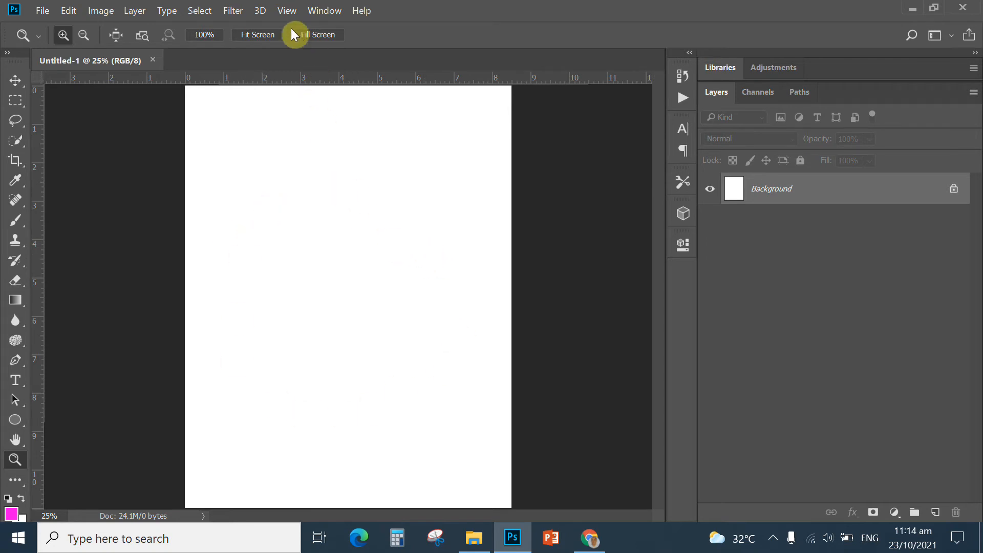
Add a horizontal guide at 50% of the canvas height.
left_click(287, 11)
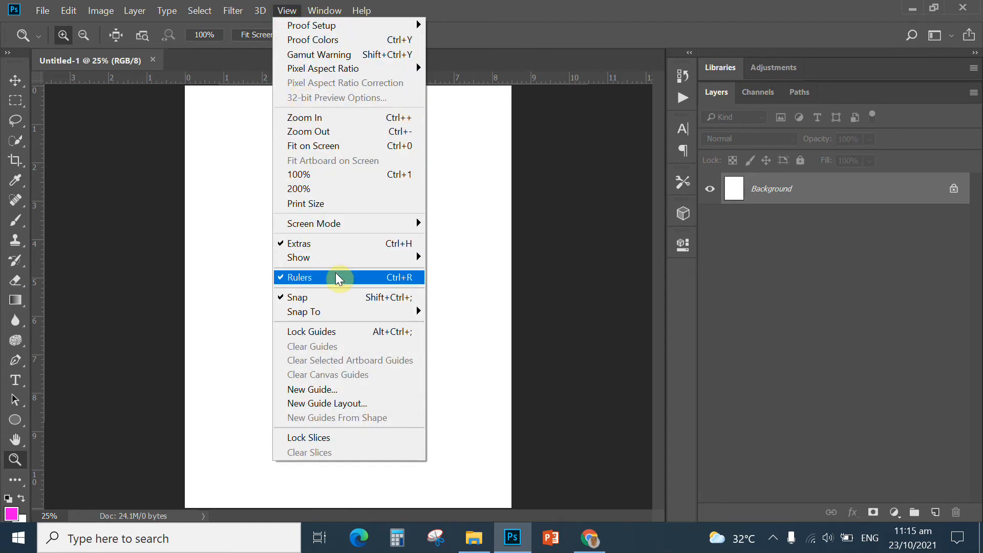
left_click(342, 385)
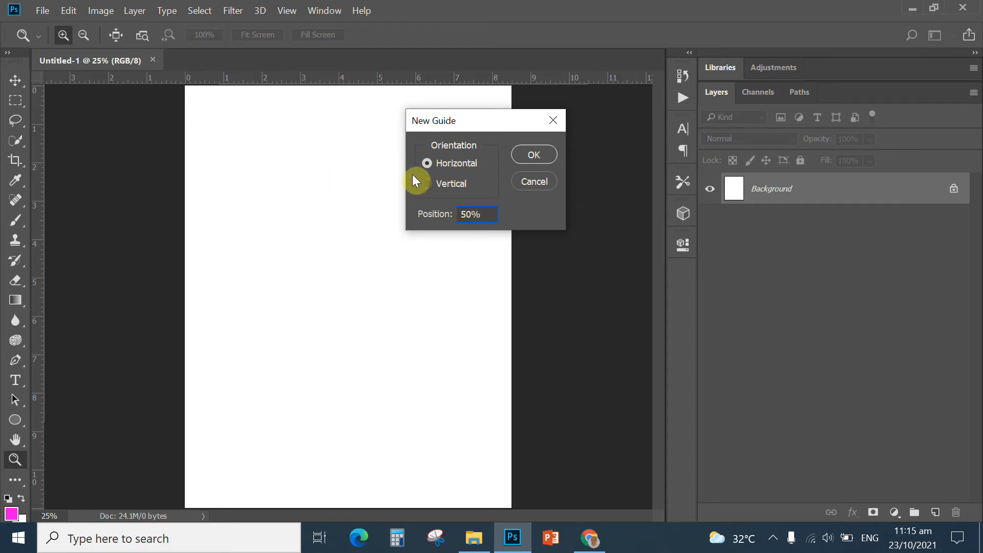
left_click(536, 155)
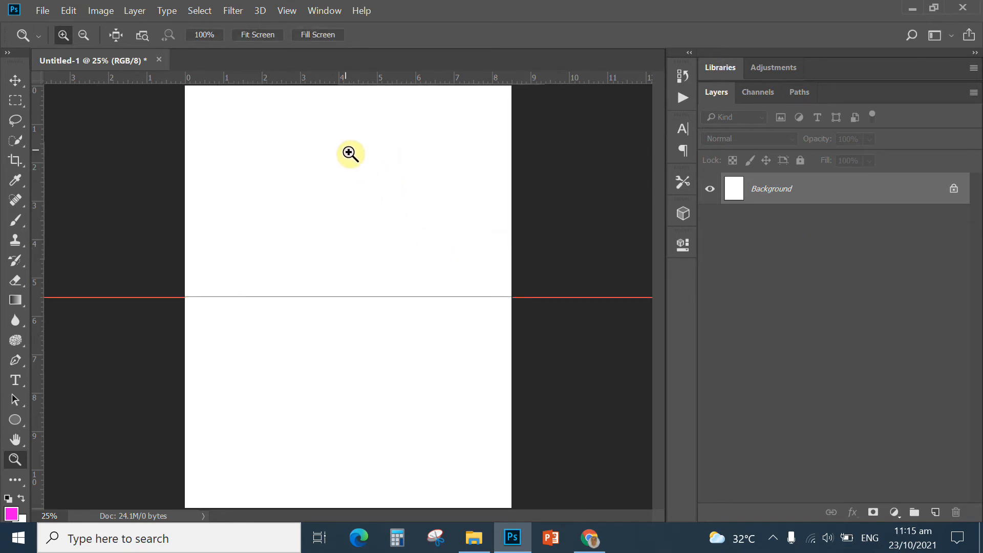
Add a vertical guide at the 50% position so it crosses the horizontal guide at the page centre.
left_click(286, 11)
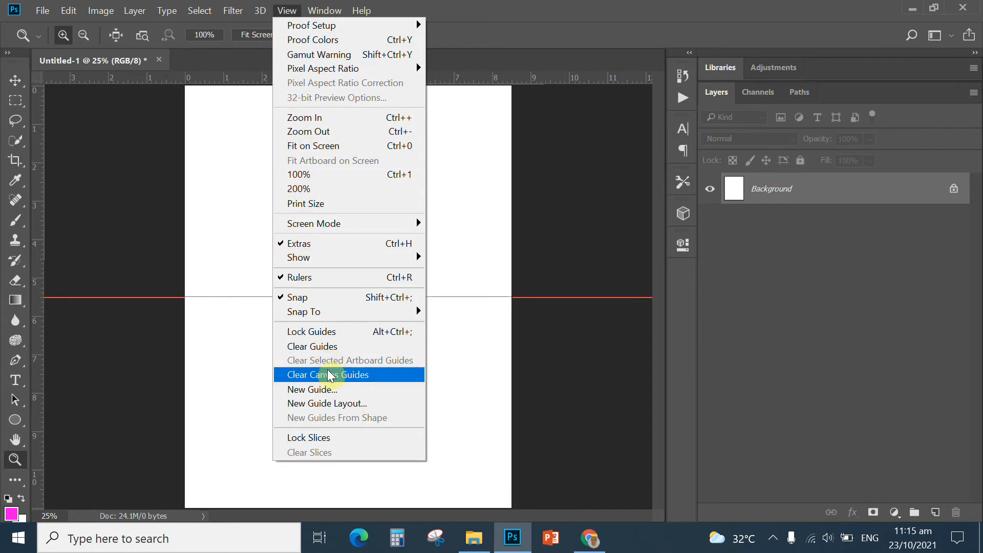
left_click(321, 390)
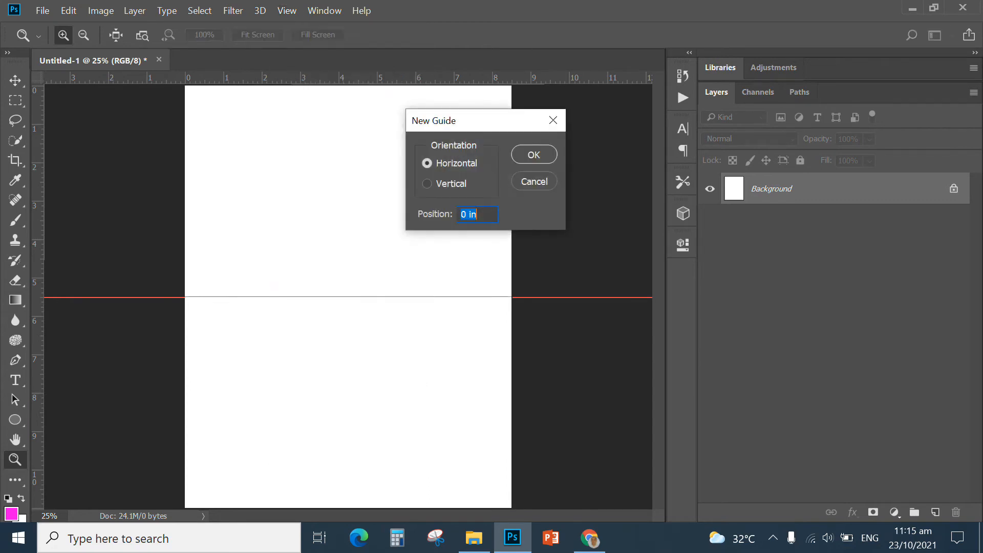
left_click(426, 183)
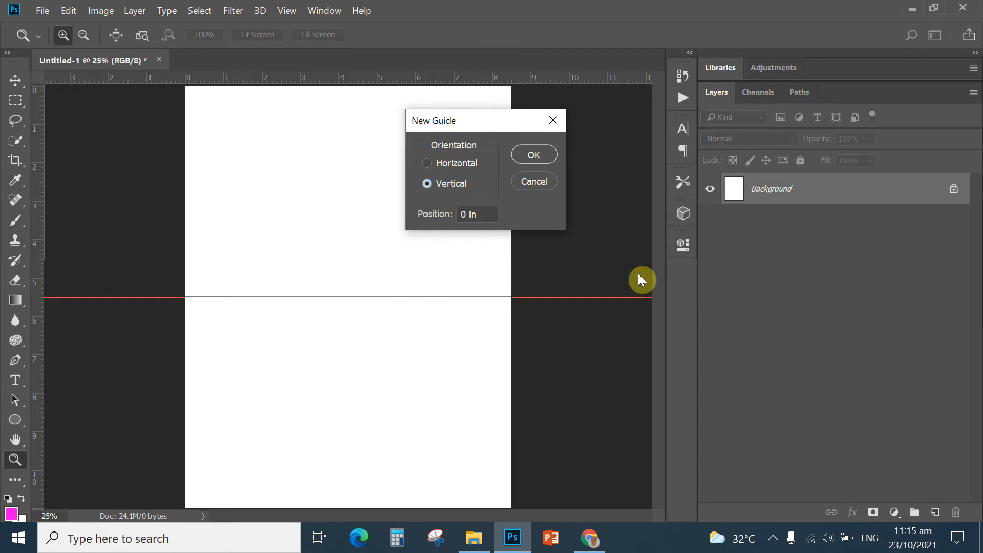
left_click(446, 214)
type("50%")
key("Return")
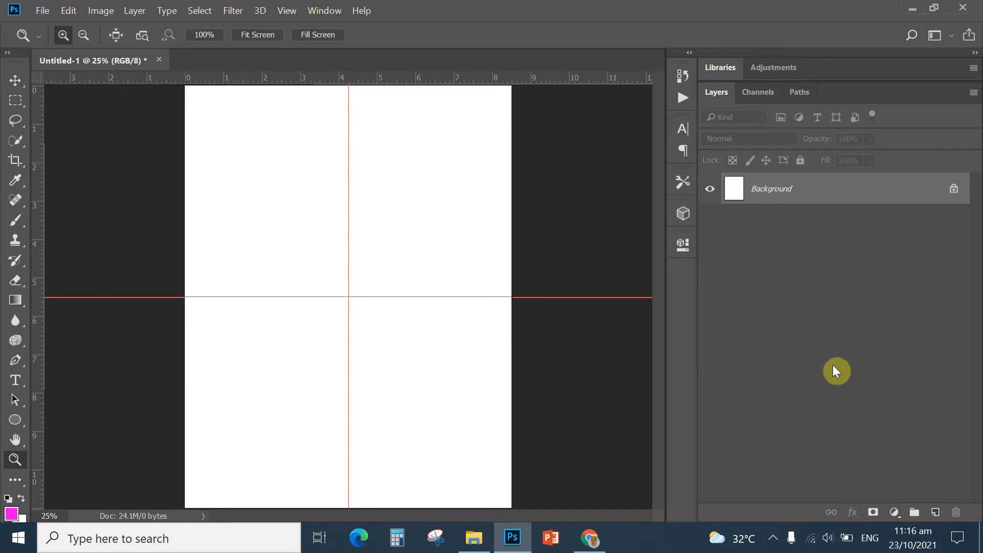
Add a new layer above the Background and name it OUTSIDE CIRCLE.
left_click(934, 514)
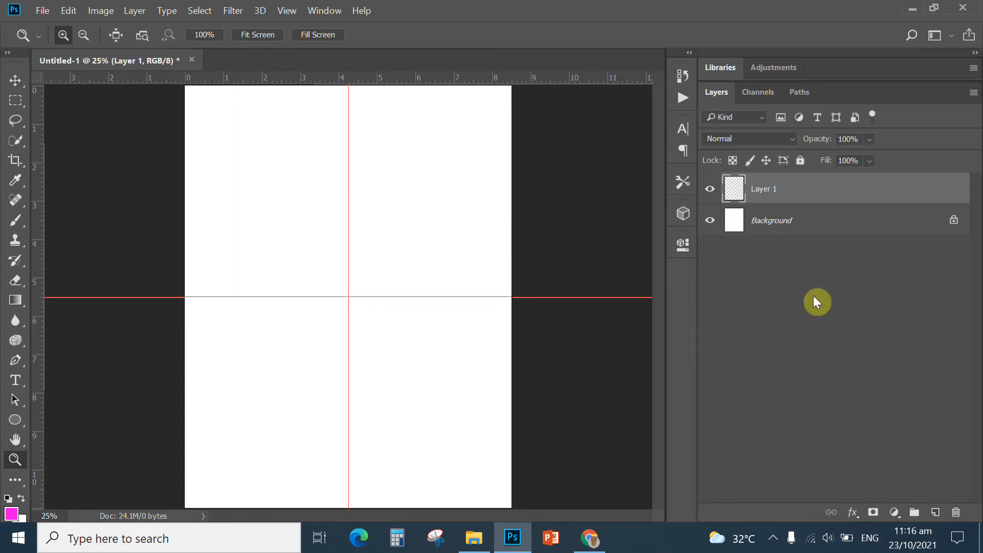
double_click(764, 194)
type("OUTSIDE CIR")
type("CLE")
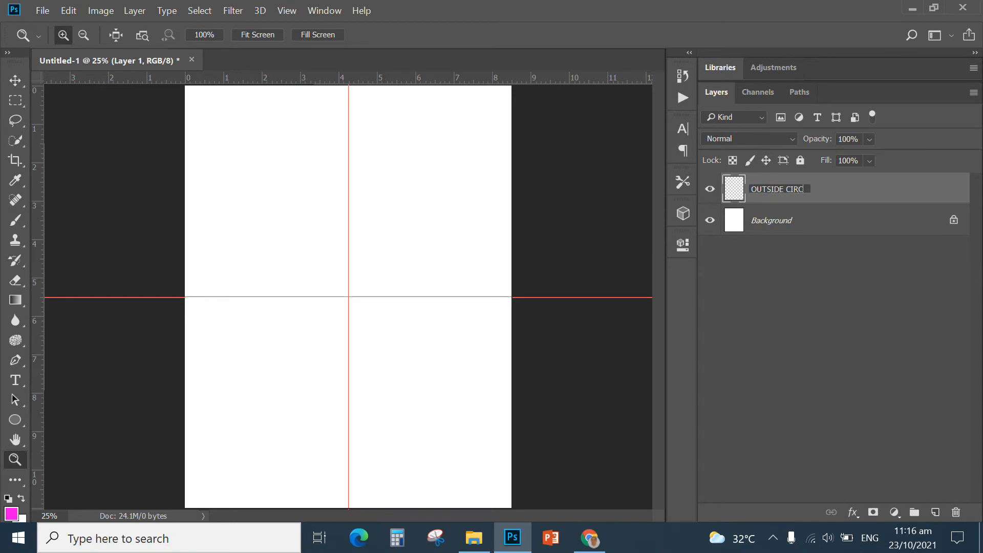
left_click(735, 193)
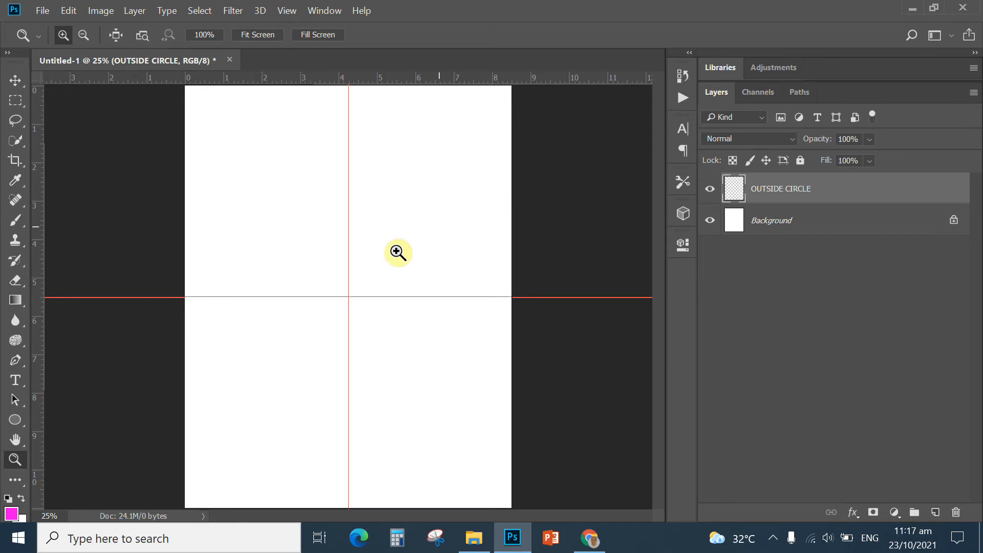
Select the Ellipse Tool and set its shape fill to cyan.
left_click(15, 419)
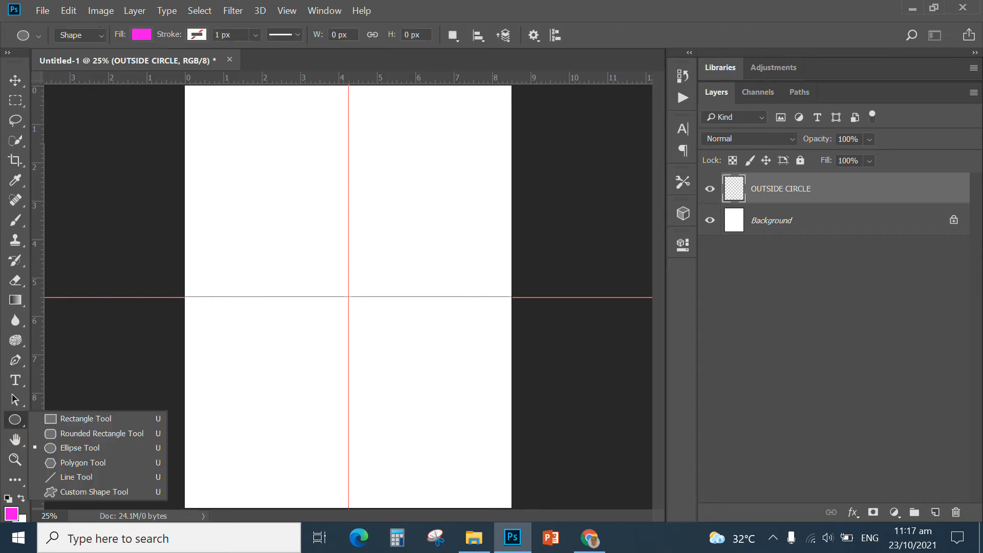
left_click(74, 446)
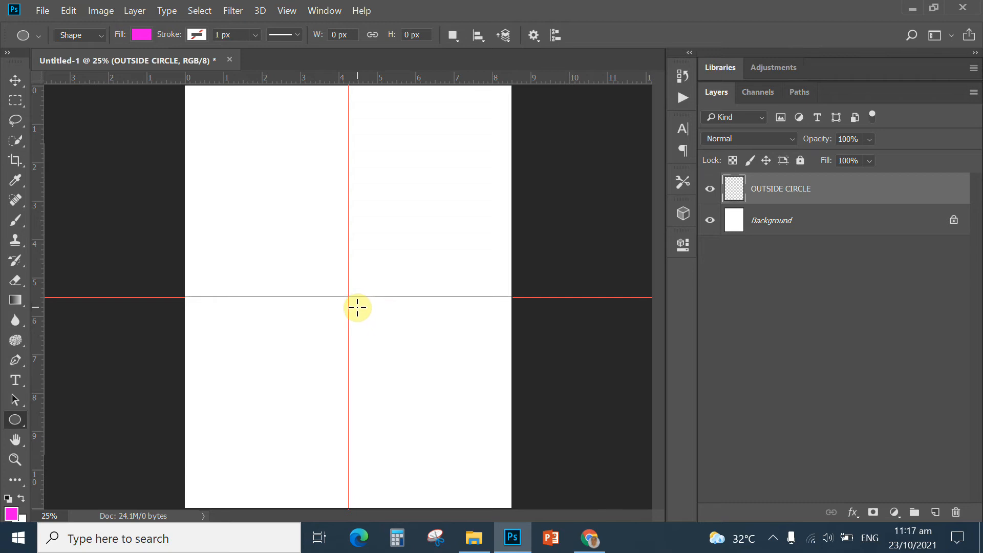
left_click(138, 35)
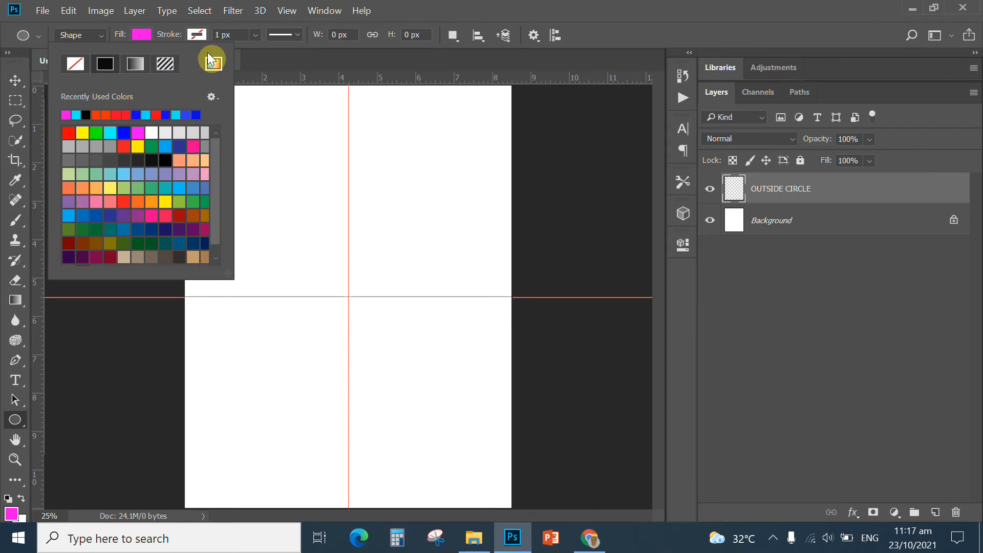
left_click(113, 131)
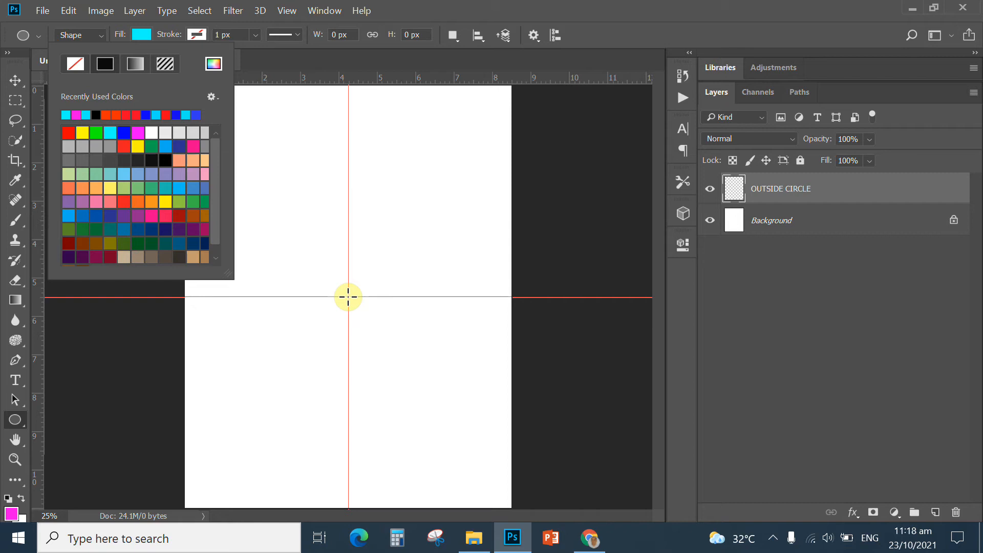
Create a 5 in × 5 in cyan circle drawn from center at the guide intersection, and collapse the shape properties.
left_click(522, 444)
left_click(522, 444)
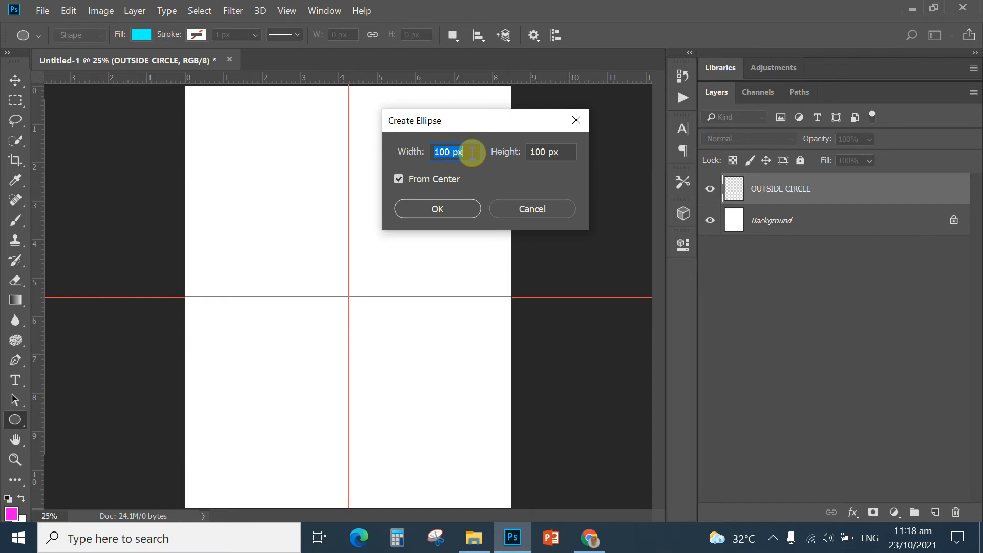
type("5")
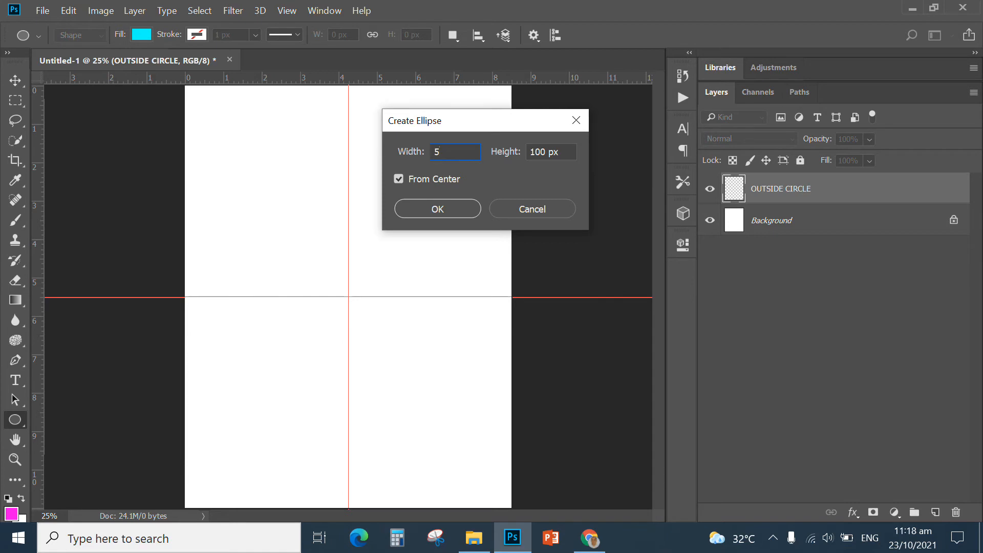
type("IN")
key("Tab")
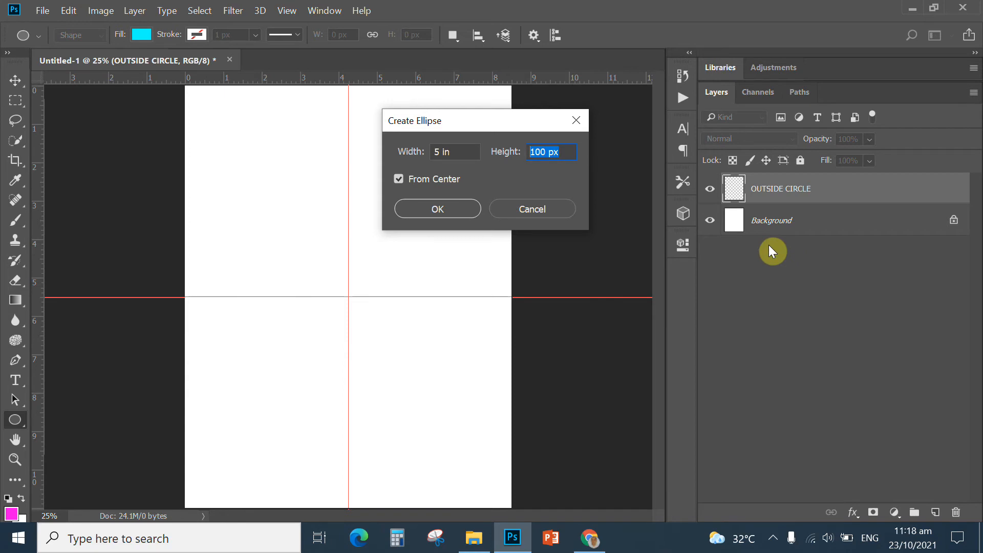
type("5IN")
left_click(448, 159)
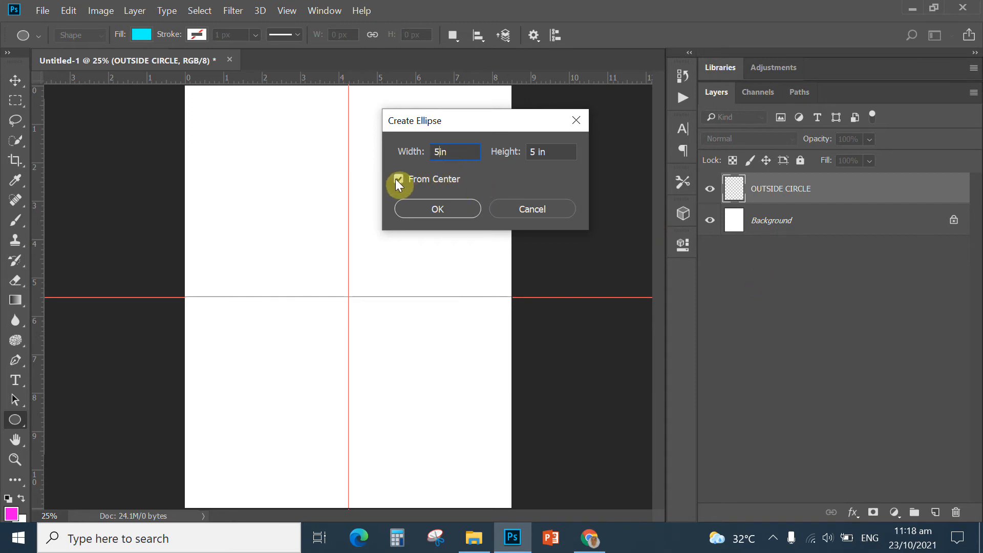
left_click(437, 209)
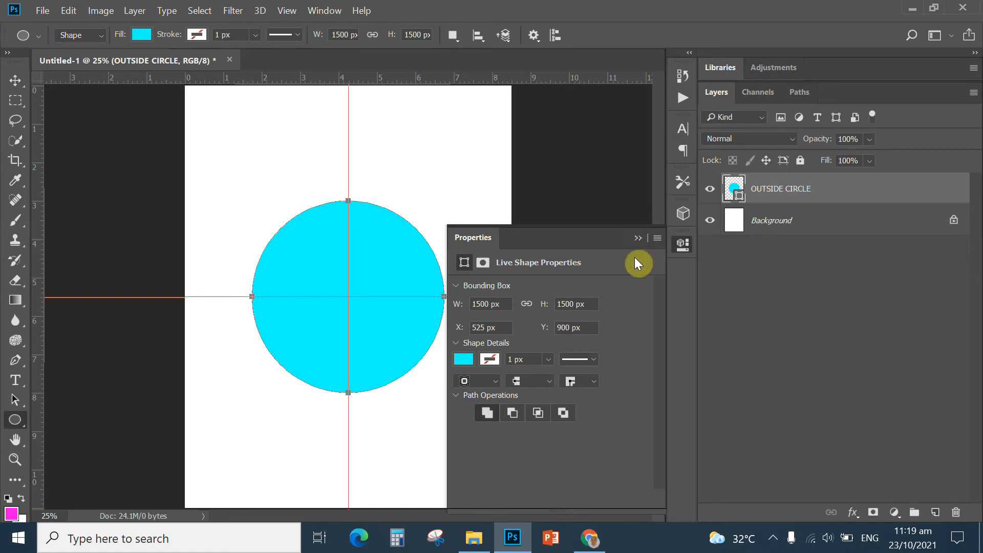
left_click(638, 237)
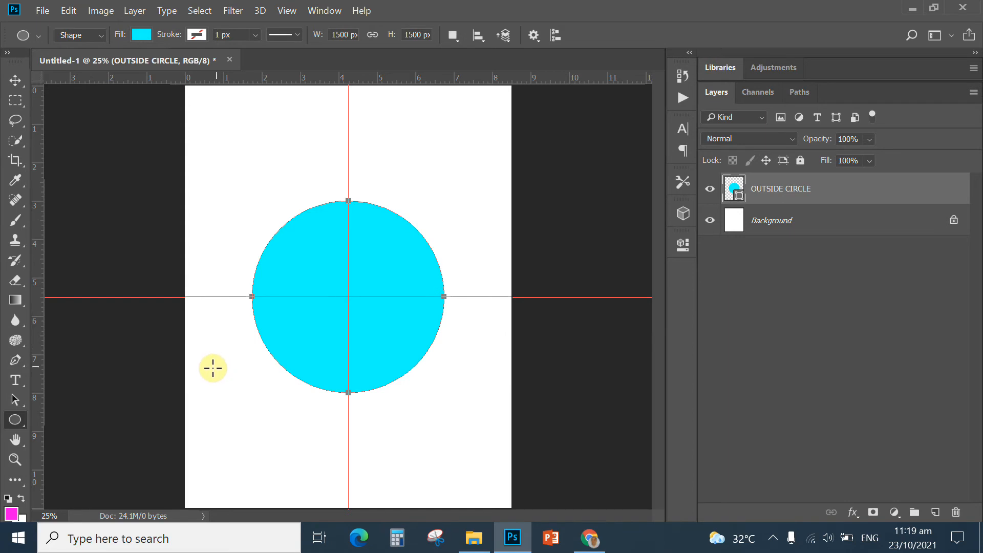
Reselect the Ellipse Tool and add a new layer named INSIDE CIRCLE above the OUTSIDE CIRCLE layer.
right_click(15, 422)
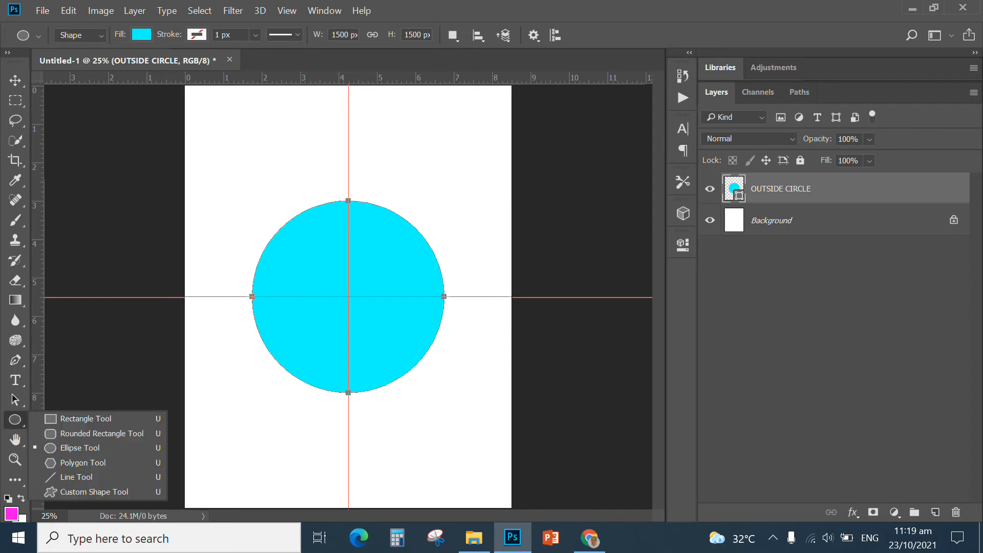
left_click(79, 448)
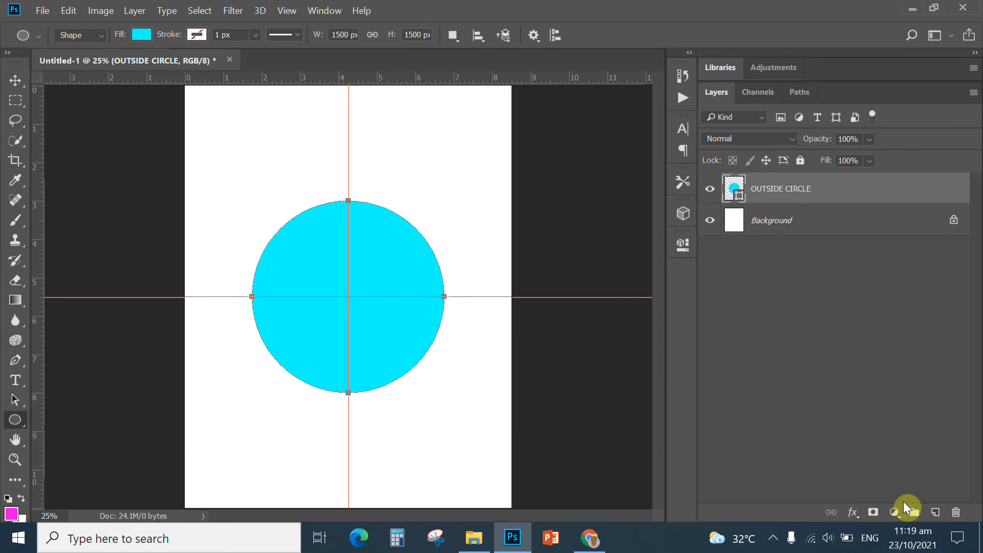
left_click(936, 512)
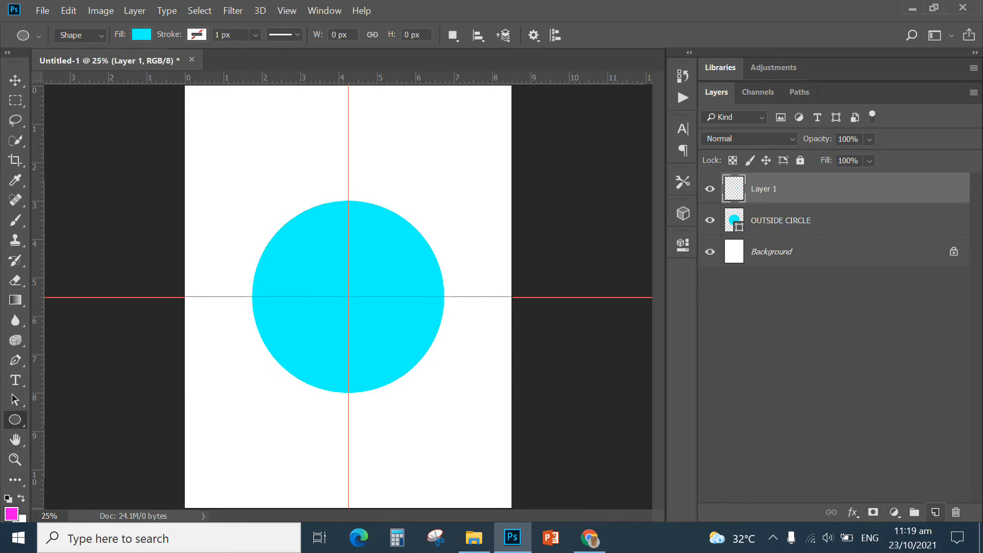
double_click(764, 191)
type("INSIDE CIRCLE")
key("Return")
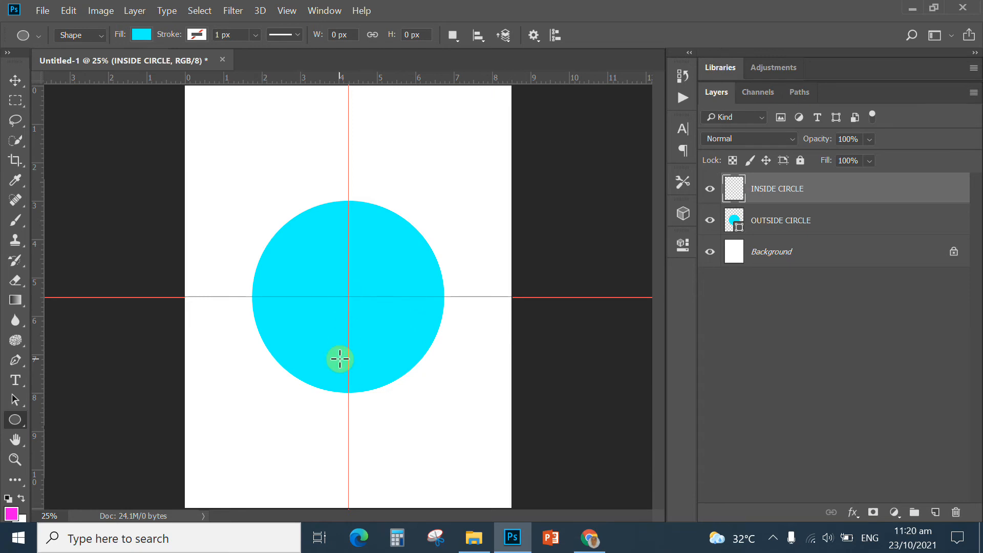
Create a 4 in × 4 in circle drawn from center at the guide intersection on the INSIDE CIRCLE layer, and collapse the shape properties.
key("ctrl+plus")
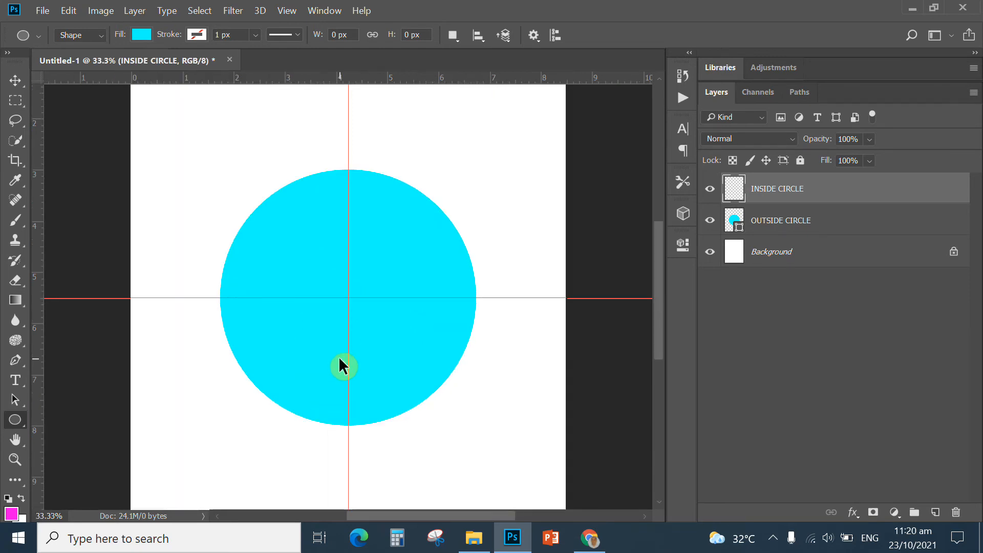
key("ctrl+plus")
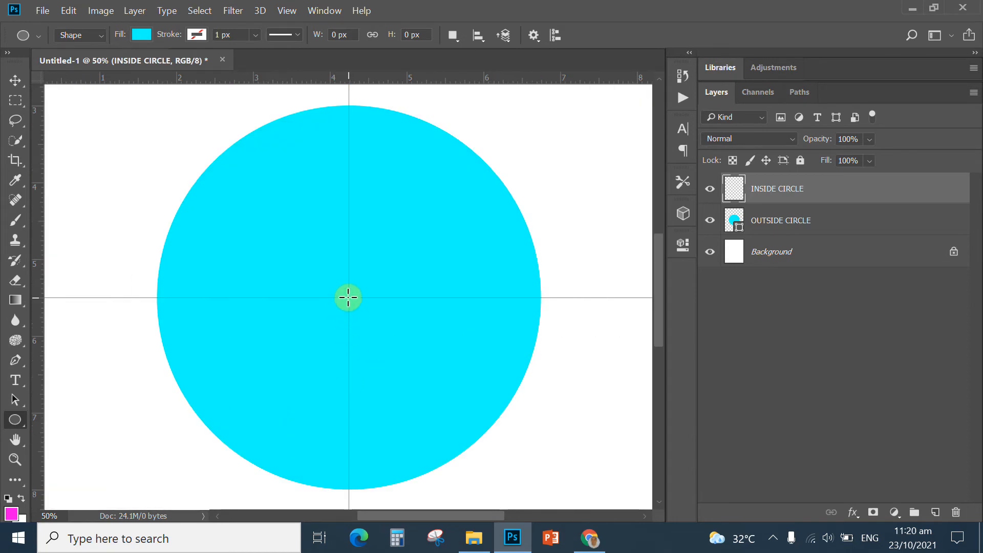
left_click(348, 297)
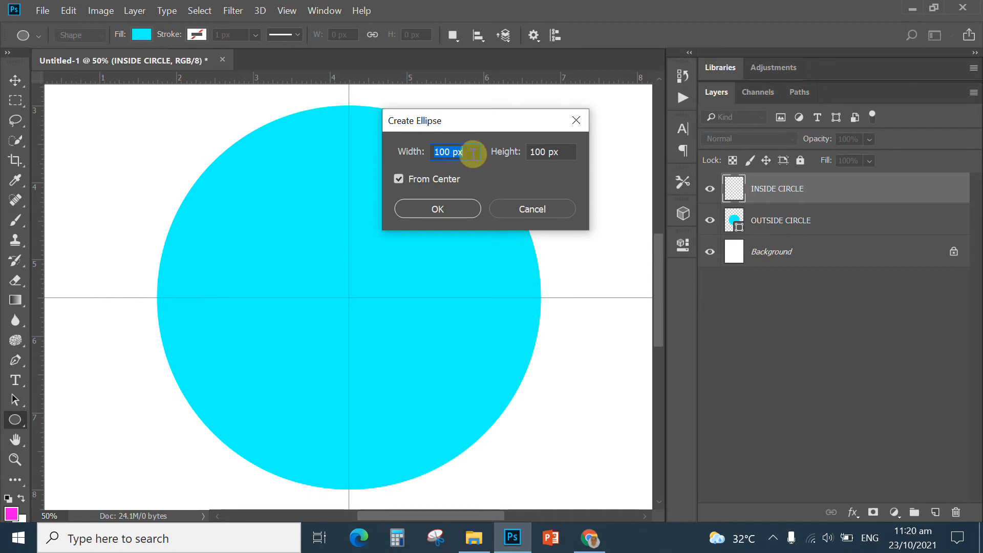
key("BackSpace")
type("4IN")
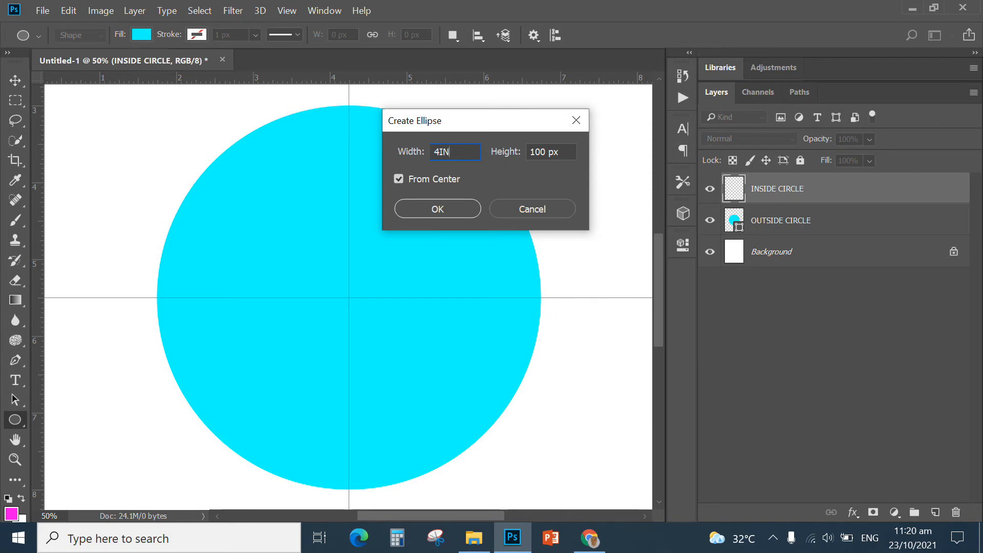
key("Tab")
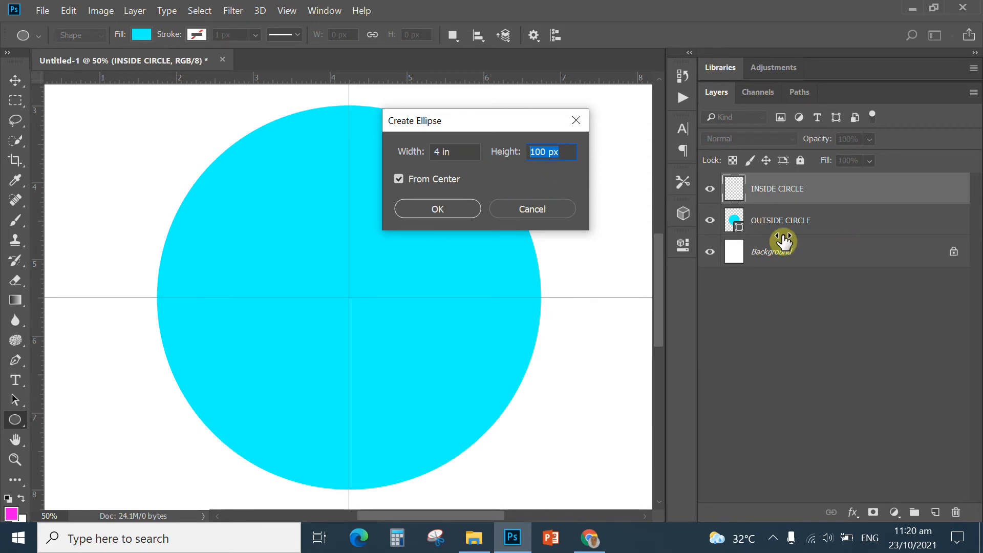
type("4IN")
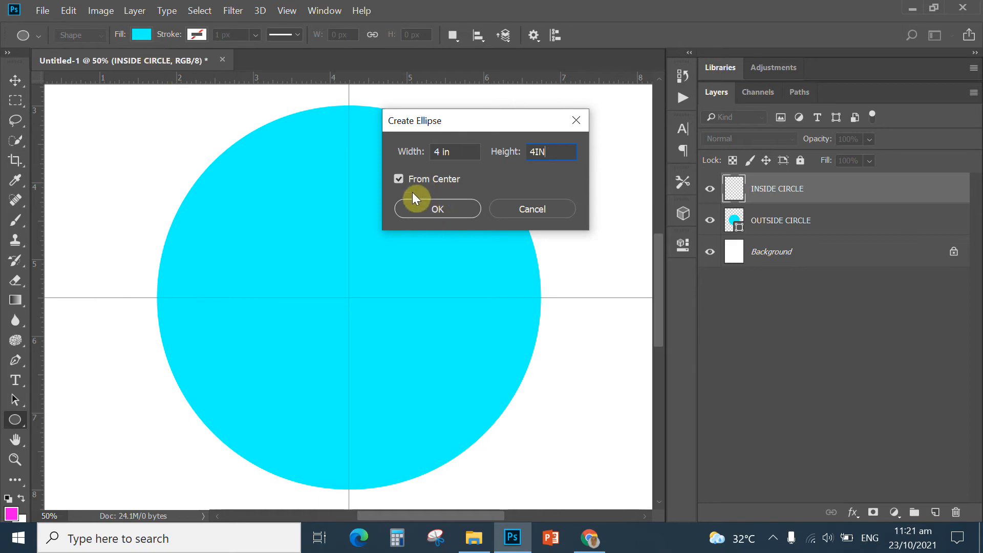
left_click(443, 210)
left_click(437, 209)
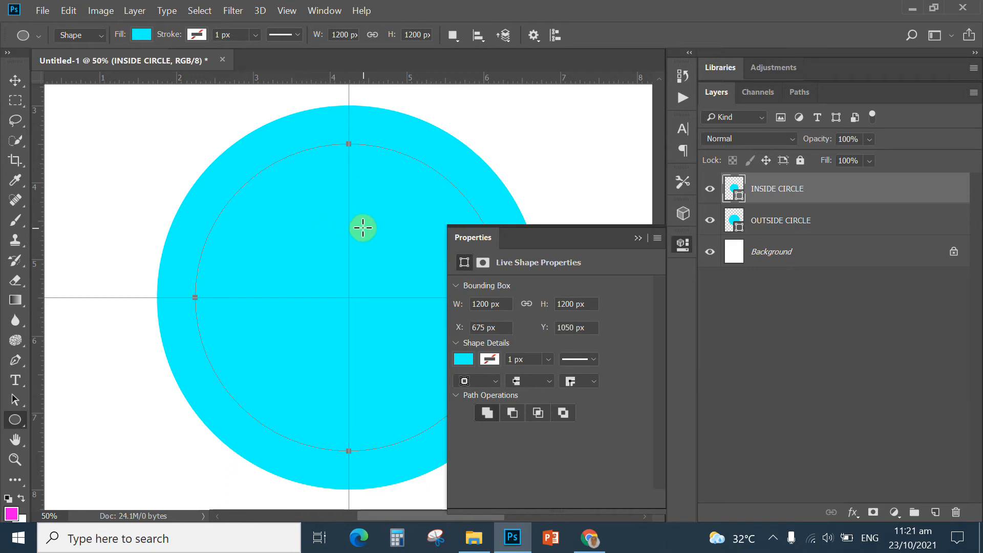
left_click(959, 355)
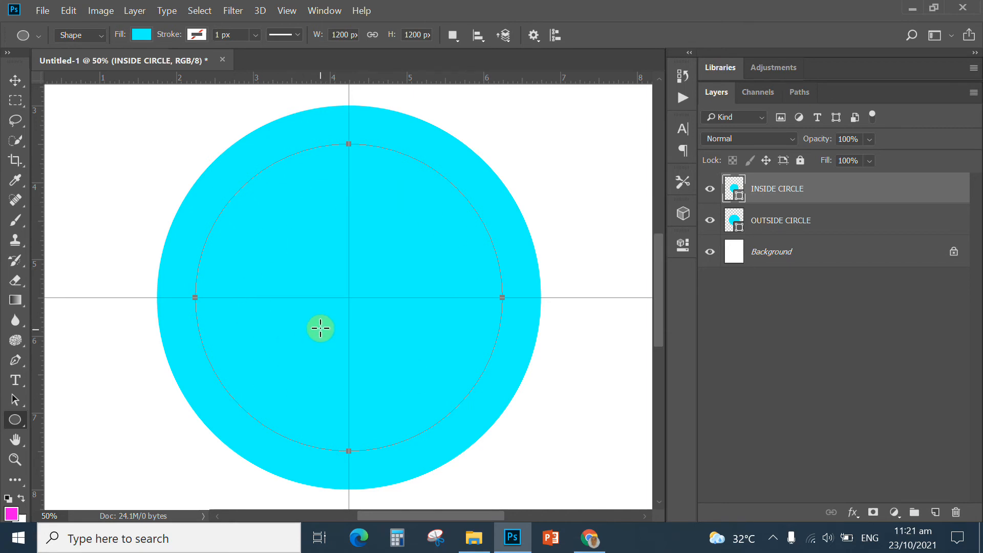
Change the fill of the INSIDE CIRCLE shape to green.
left_click(141, 35)
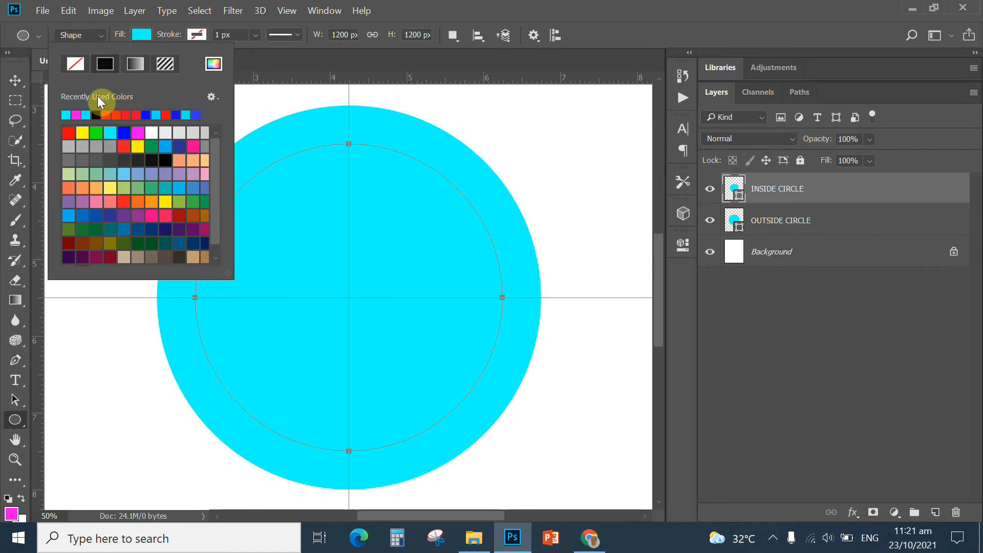
left_click(96, 132)
left_click(262, 61)
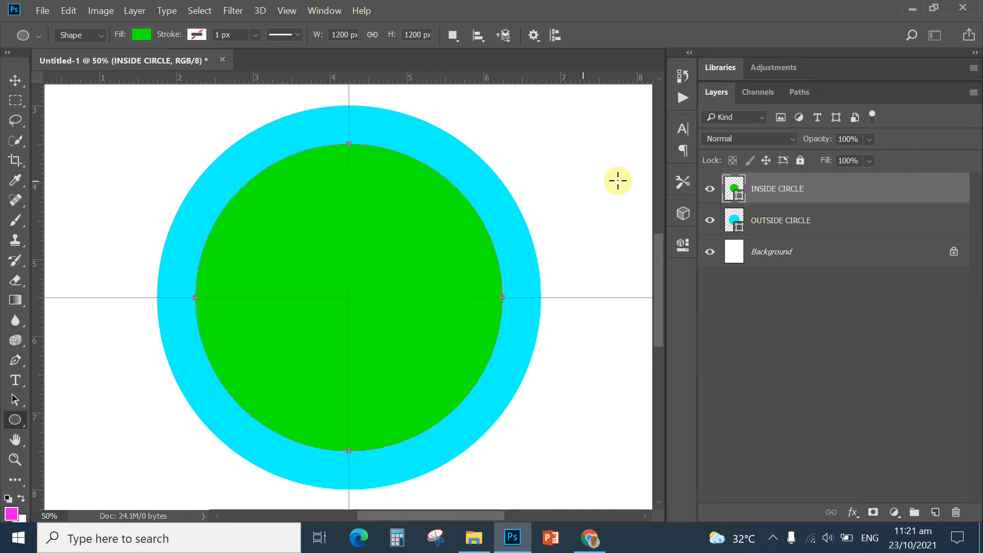
Check the shape path belonging to the INSIDE CIRCLE layer, and return to the layer list.
left_click(805, 92)
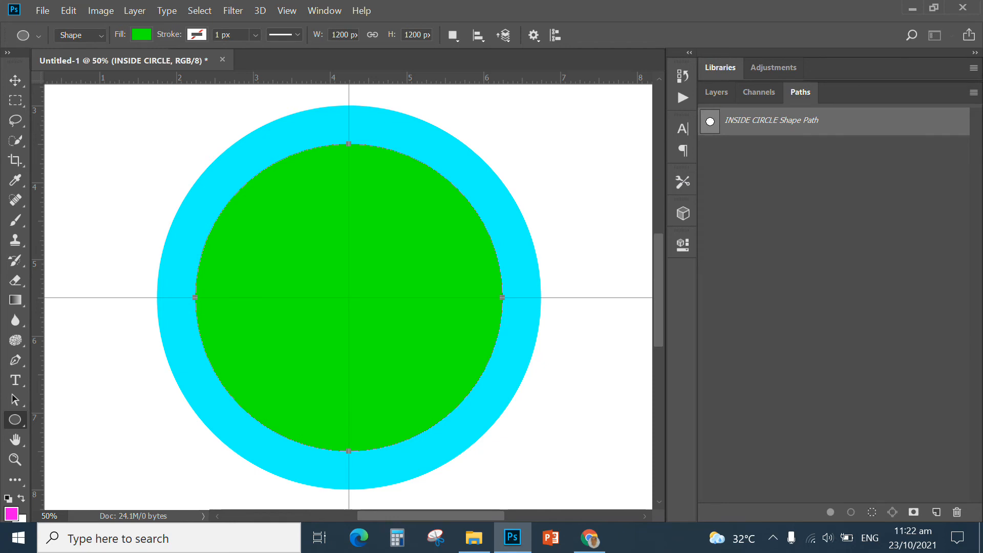
left_click(719, 94)
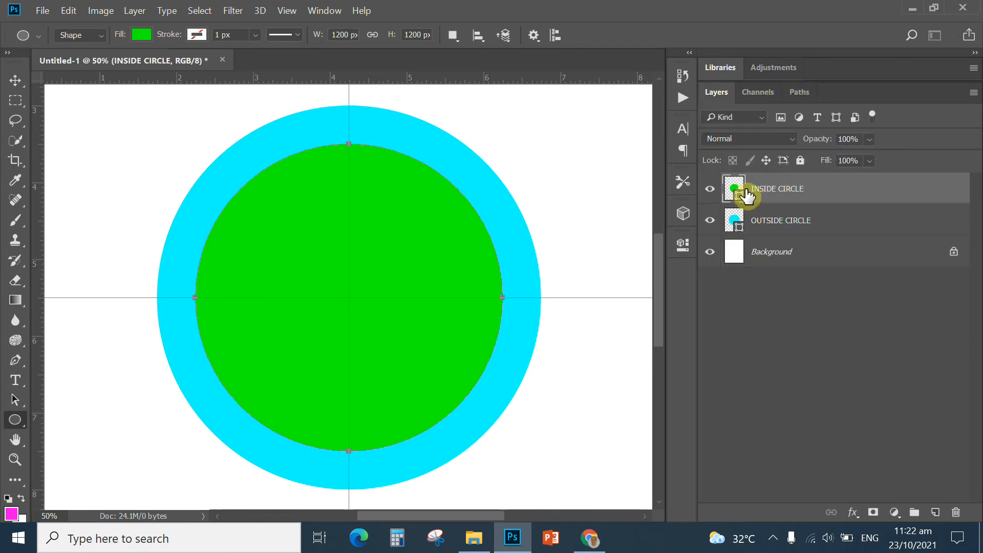
left_click(804, 92)
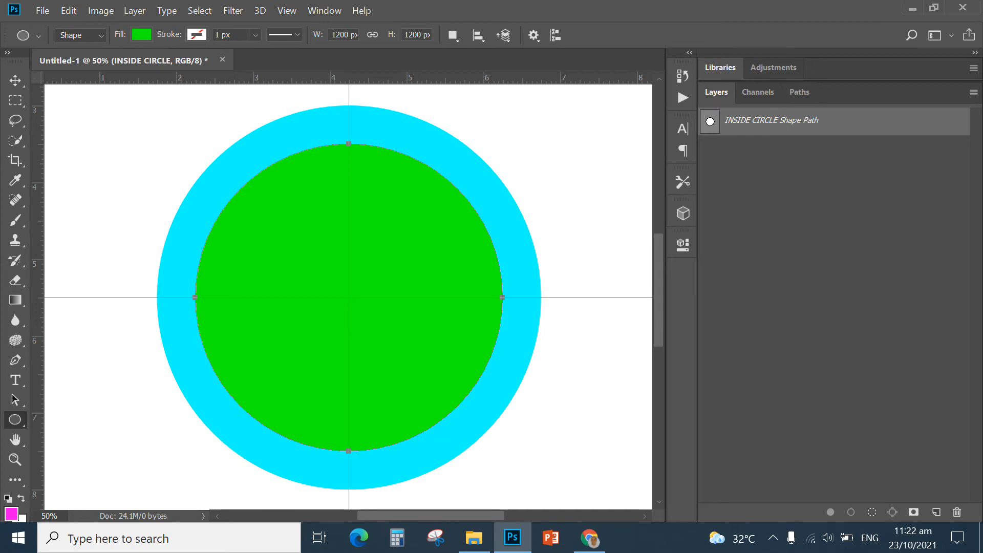
left_click(717, 92)
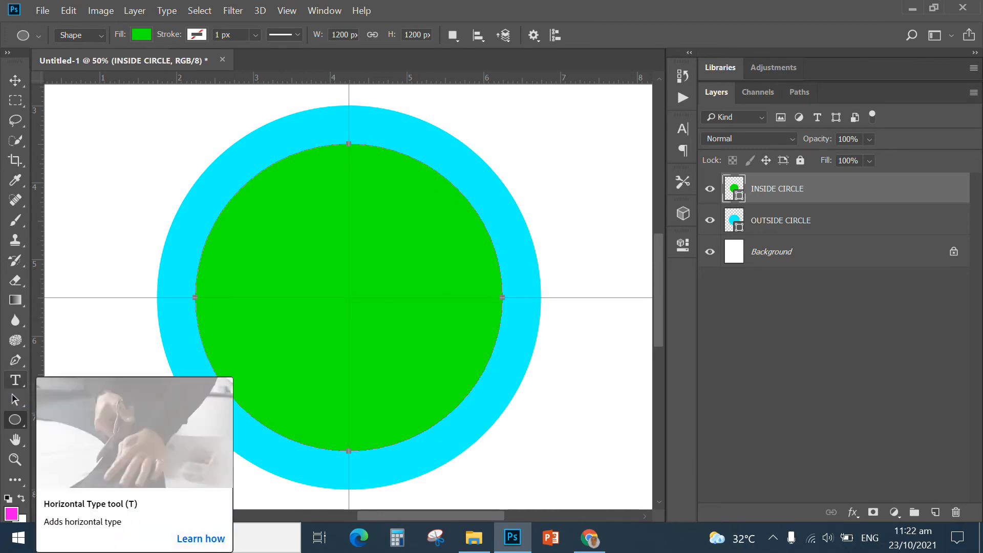
Start center-aligned horizontal type on the inner circle's path, near its top at the vertical guide.
left_click(16, 382)
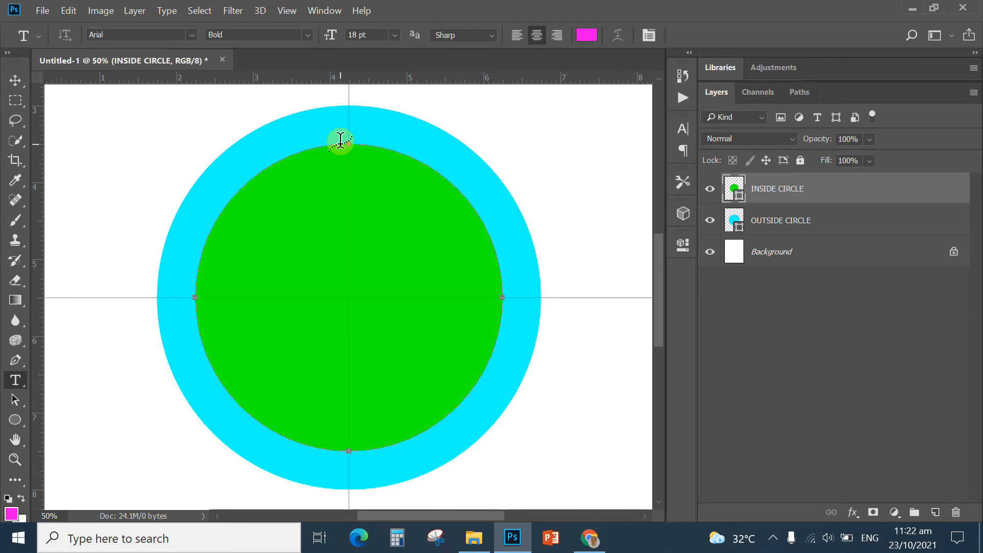
left_click(516, 35)
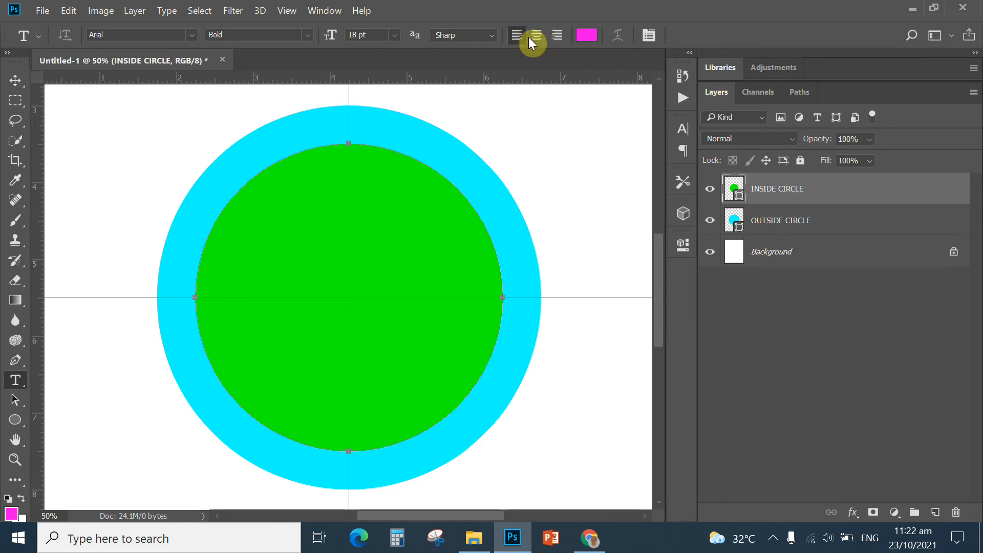
left_click(538, 35)
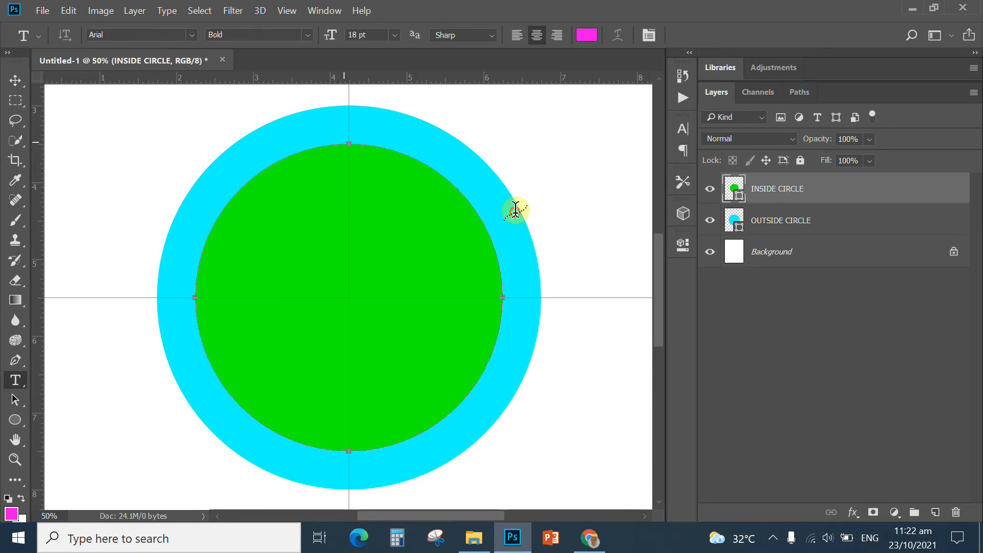
left_click(344, 138)
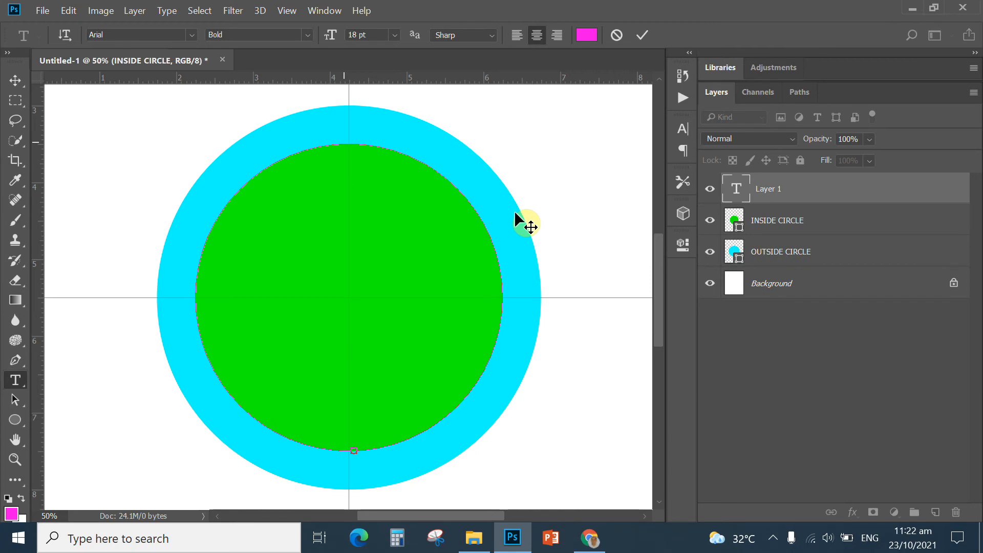
Set the text size to 24 pt and the text color to dark blue #1807bd.
left_click(395, 35)
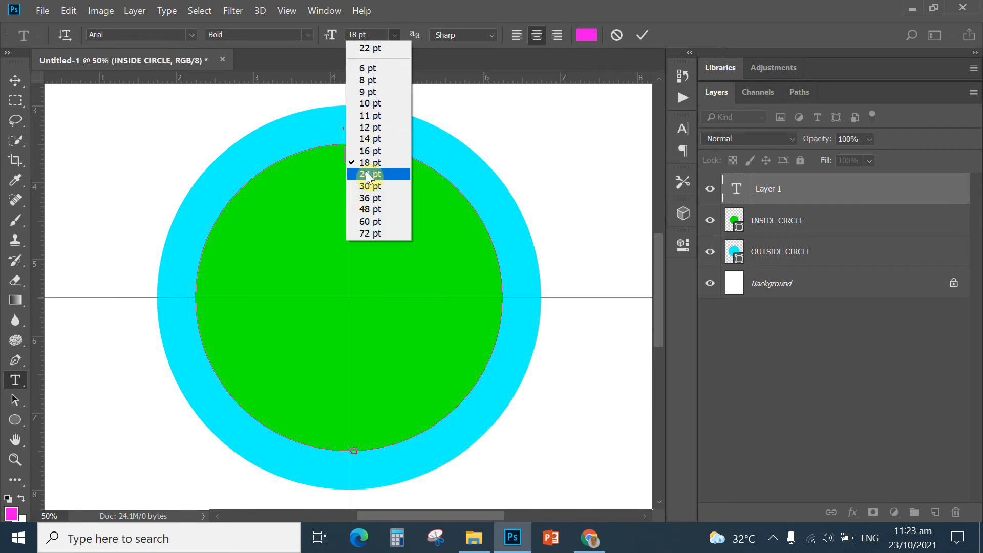
key("Return")
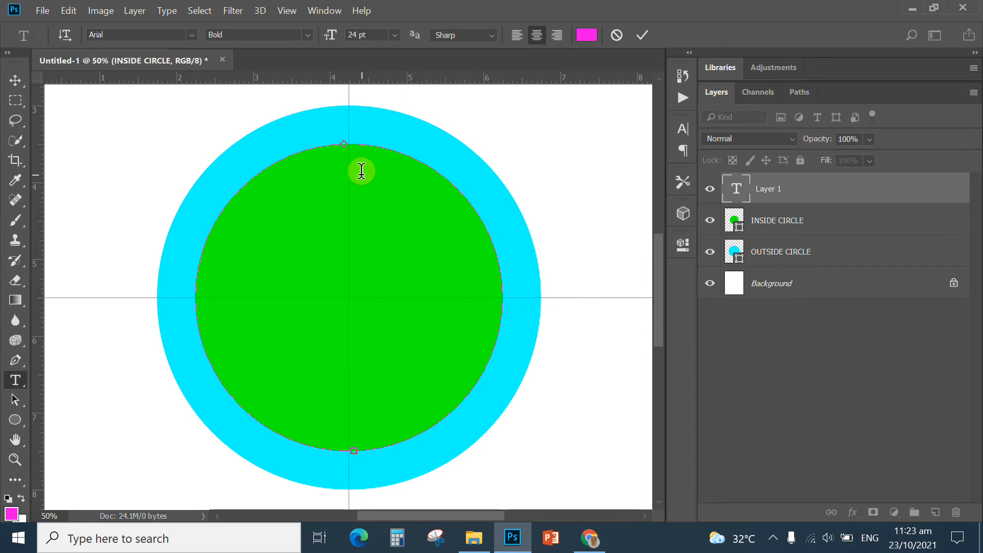
left_click(587, 36)
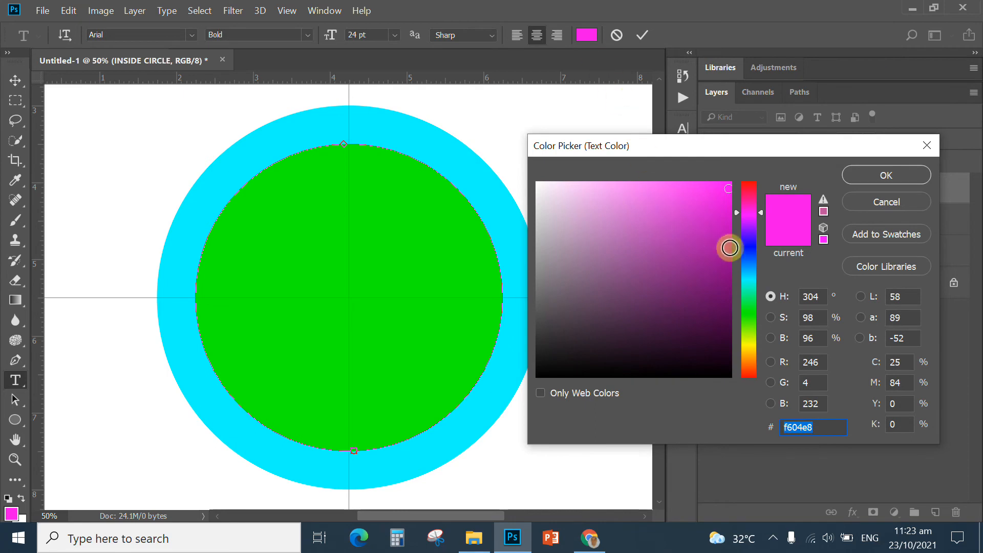
left_click(750, 245)
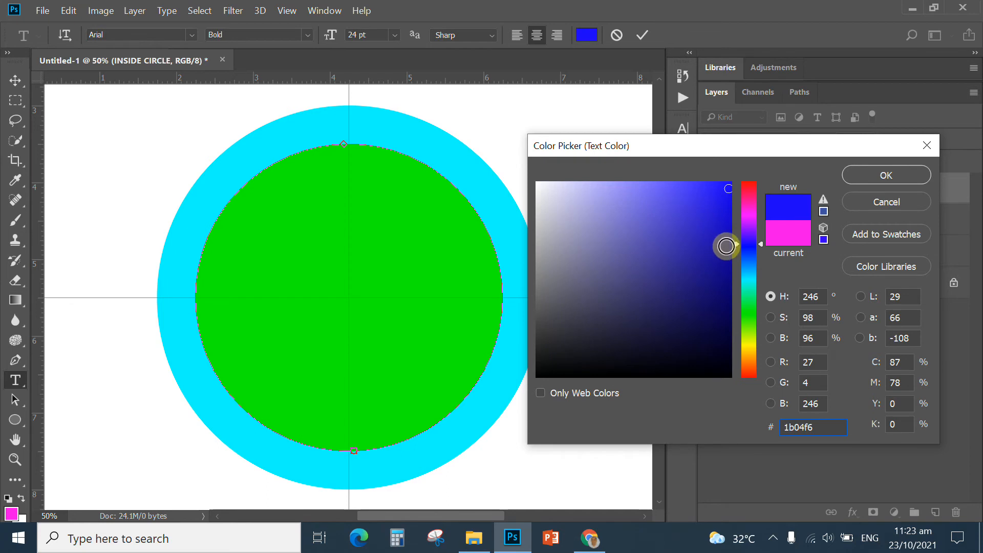
left_click(728, 243)
left_click_drag(728, 243, 725, 233)
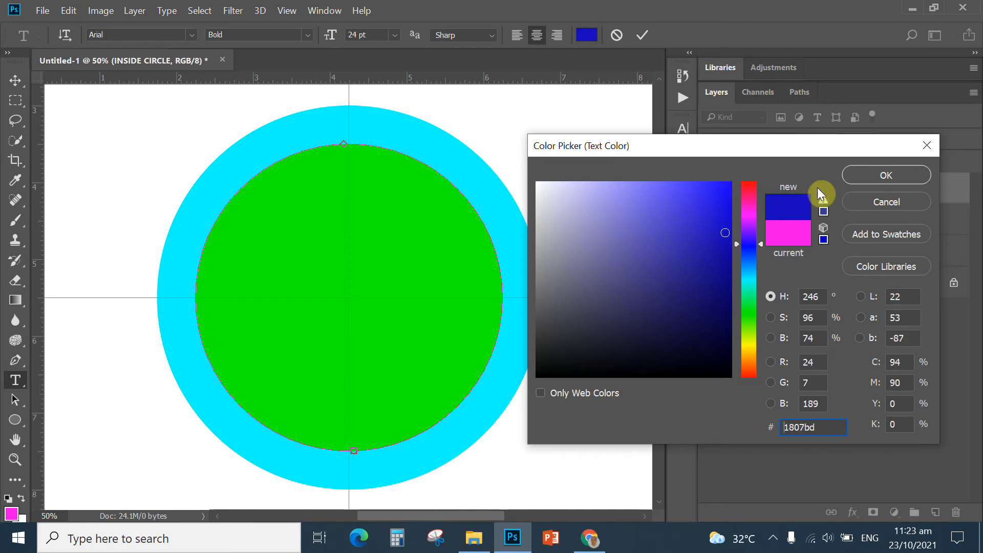
left_click(874, 177)
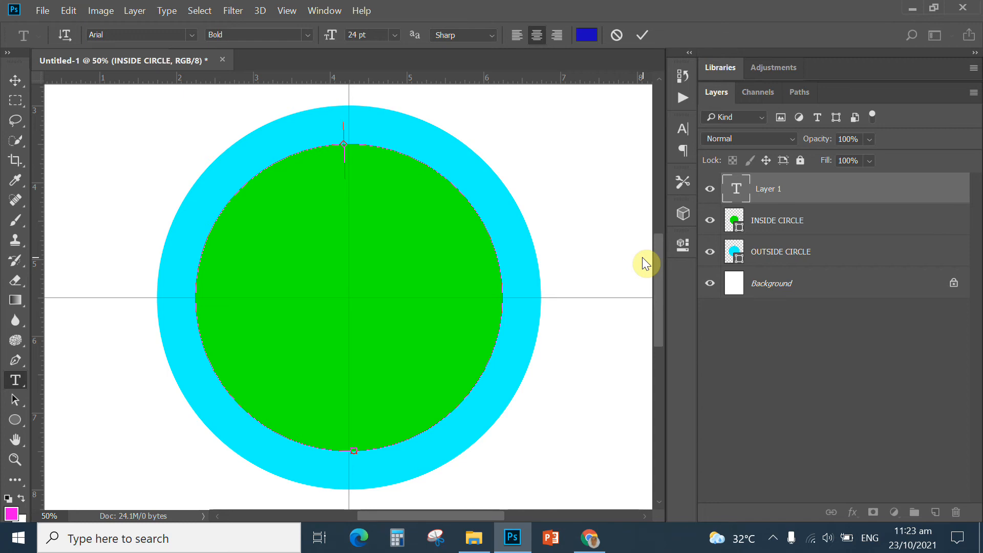
type("THE")
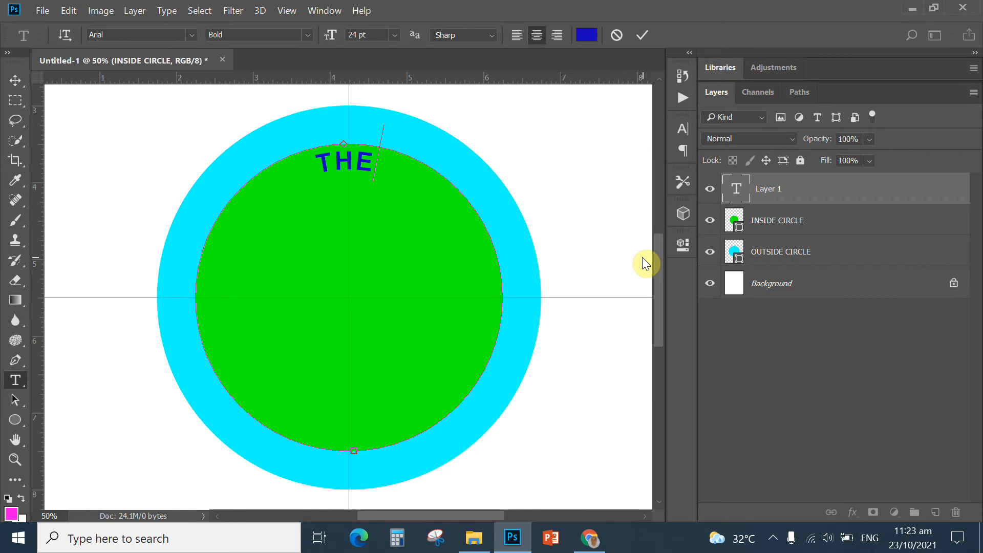
type(" CITY")
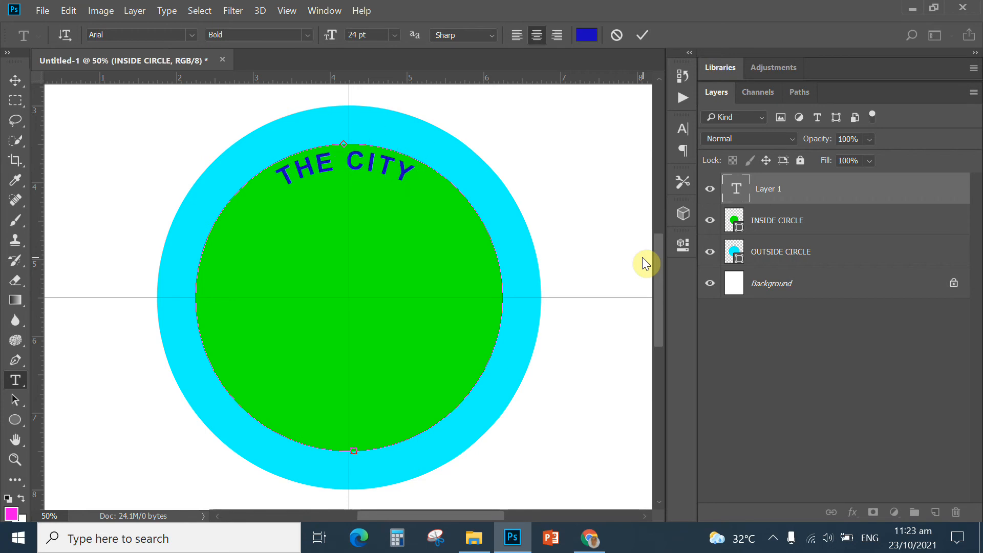
key("BackSpace")
key("BackSpace")
key("BackSpace")
key("BackSpace")
key("BackSpace")
key("BackSpace")
key("BackSpace")
key("BackSpace")
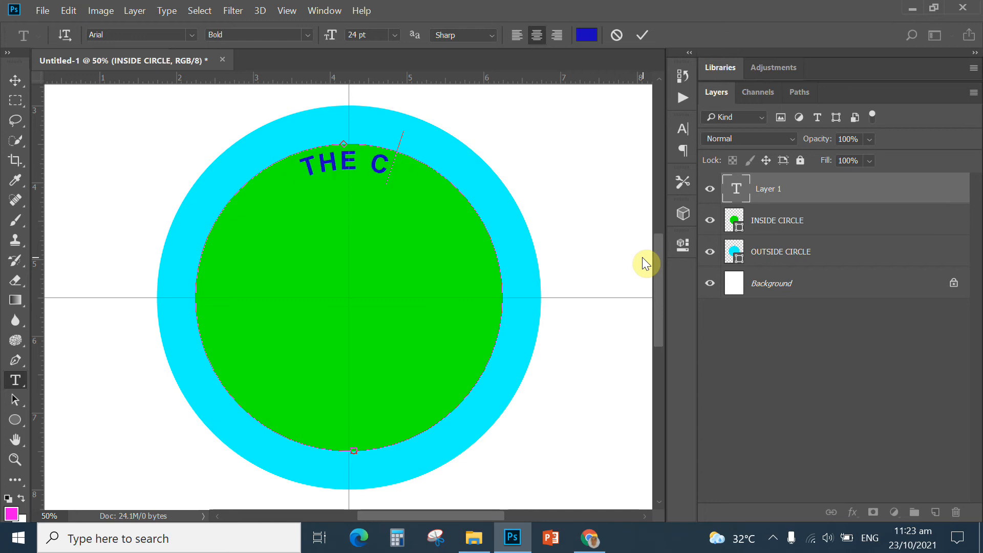
Enter the text SURIGAO CITY along the inner circle's path.
type("SURIGAO")
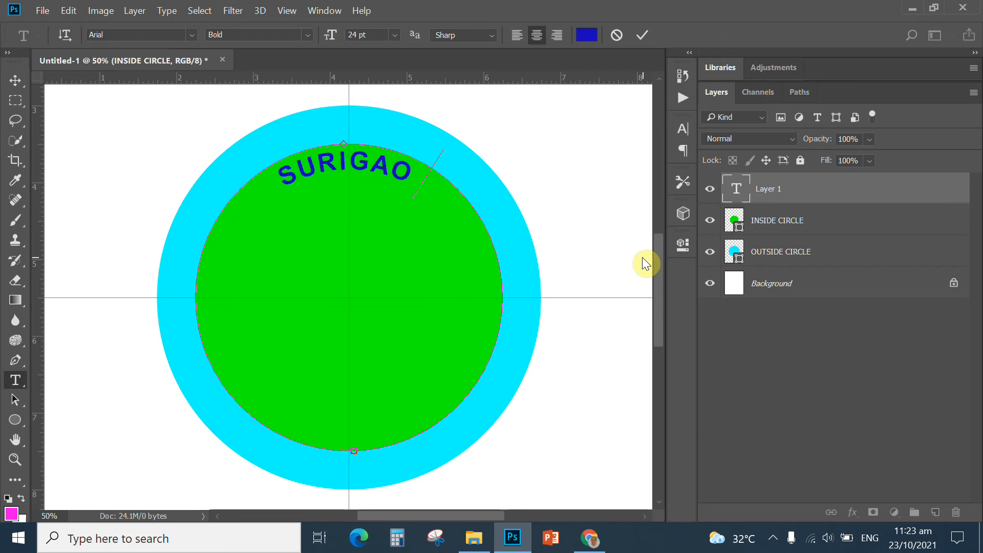
type(" CITY")
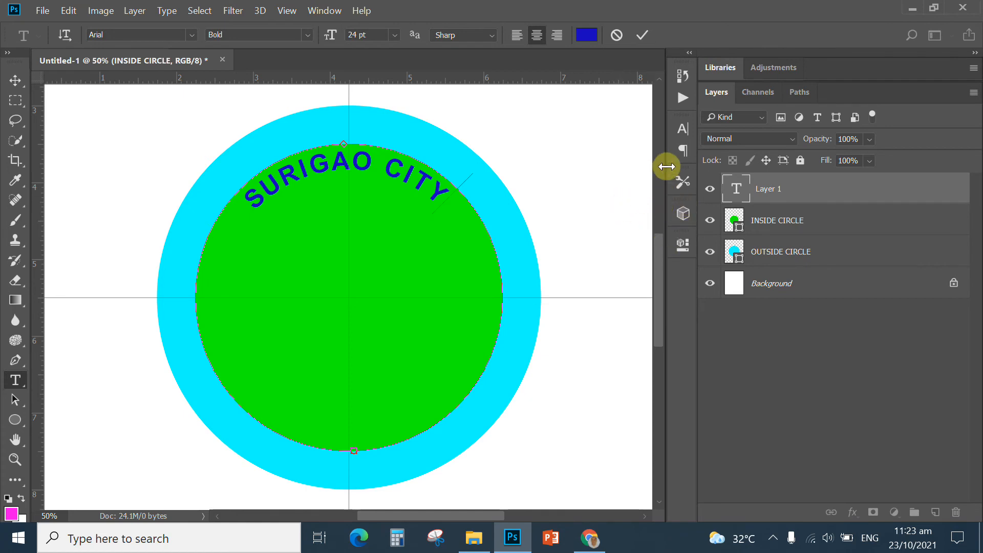
Try to set the baseline shift to -32 pt without selecting the text, and close the character settings.
left_click(685, 132)
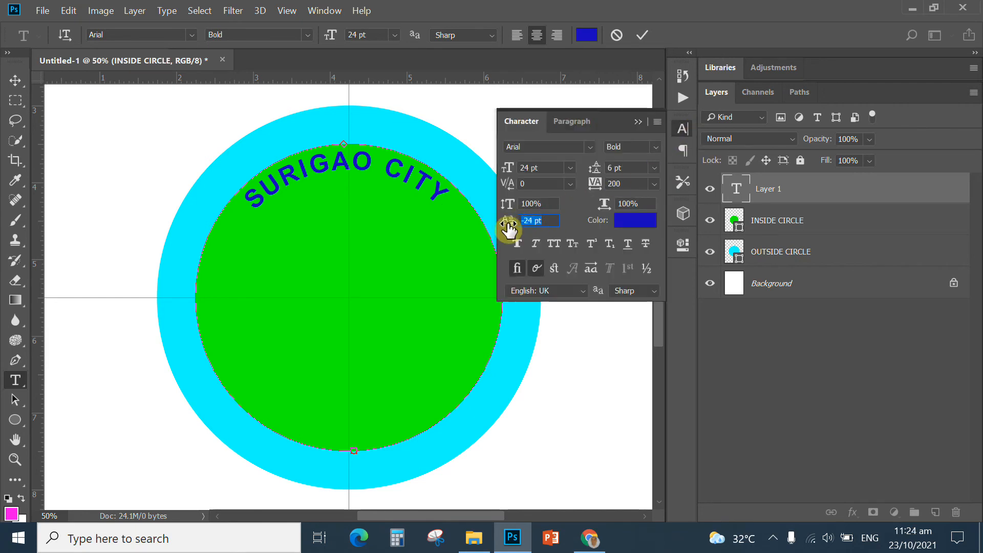
mouse_move(508, 225)
left_mouse_down()
mouse_move(516, 228)
mouse_move(502, 228)
left_mouse_up()
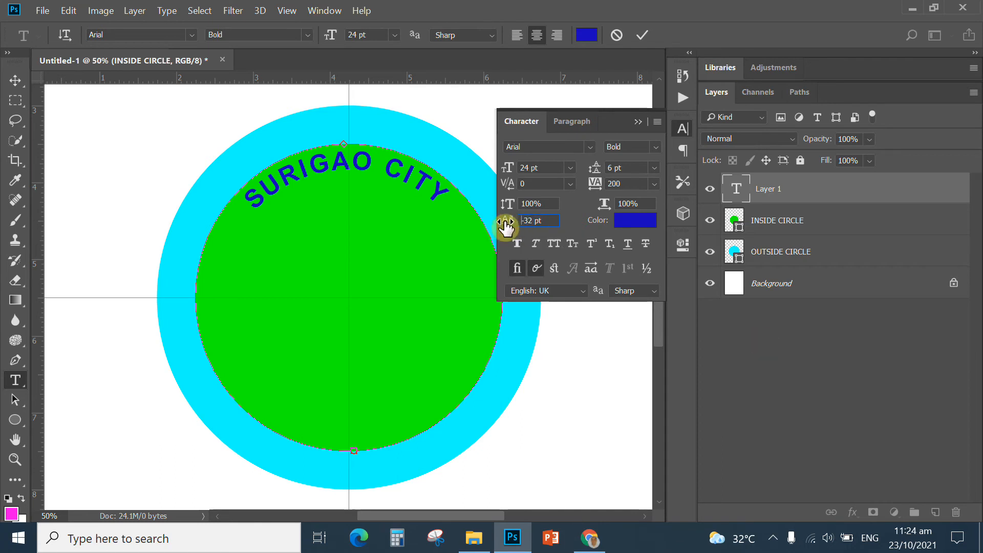
left_click(638, 122)
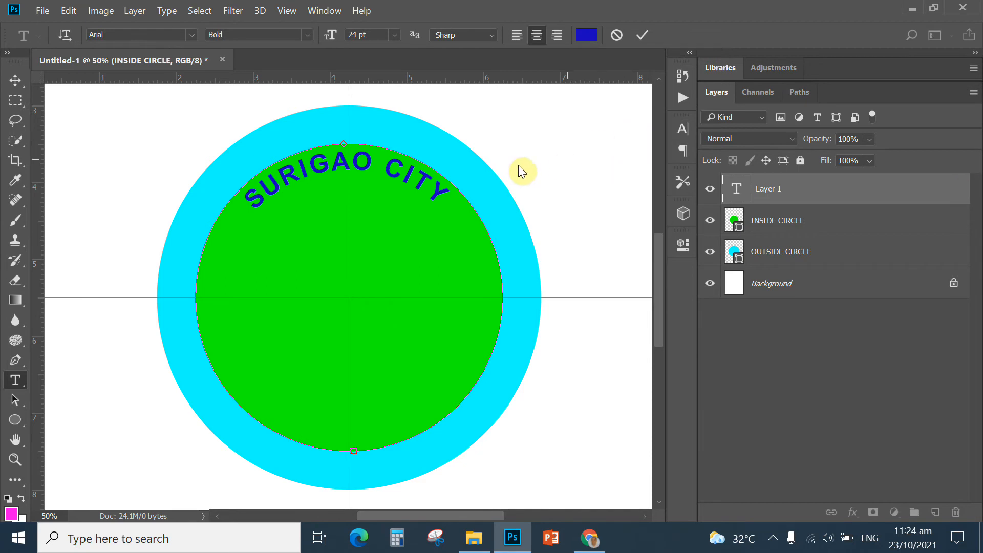
Select the whole SURIGAO CITY text and raise its baseline shift to 9 pt, moving it into the cyan ring.
left_click_drag(246, 200, 467, 222)
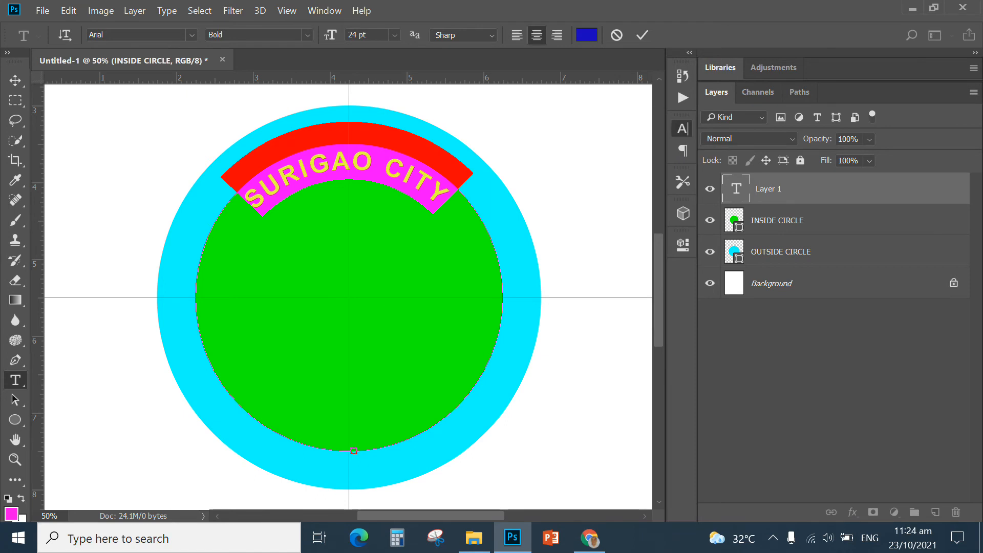
left_click(685, 132)
left_click(507, 221)
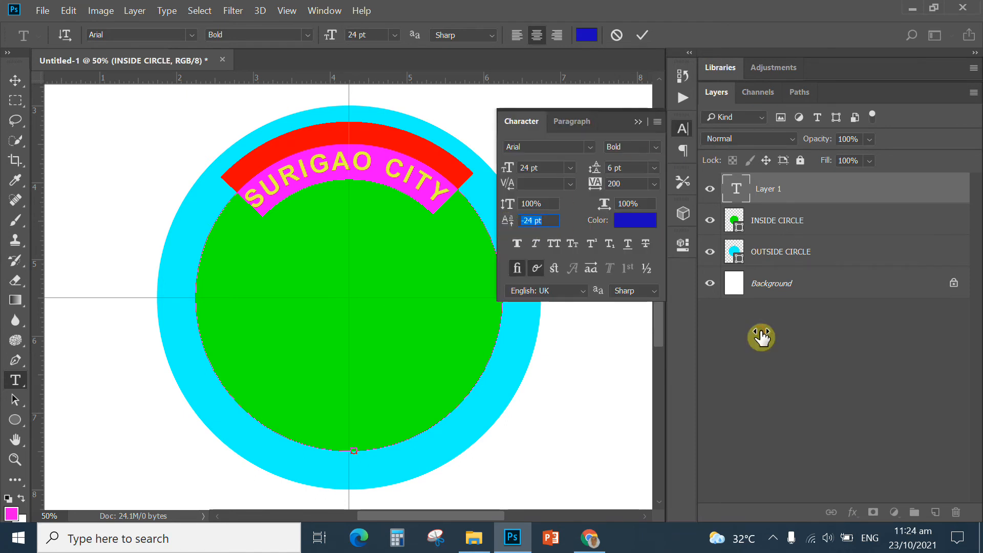
left_click_drag(510, 223, 533, 223)
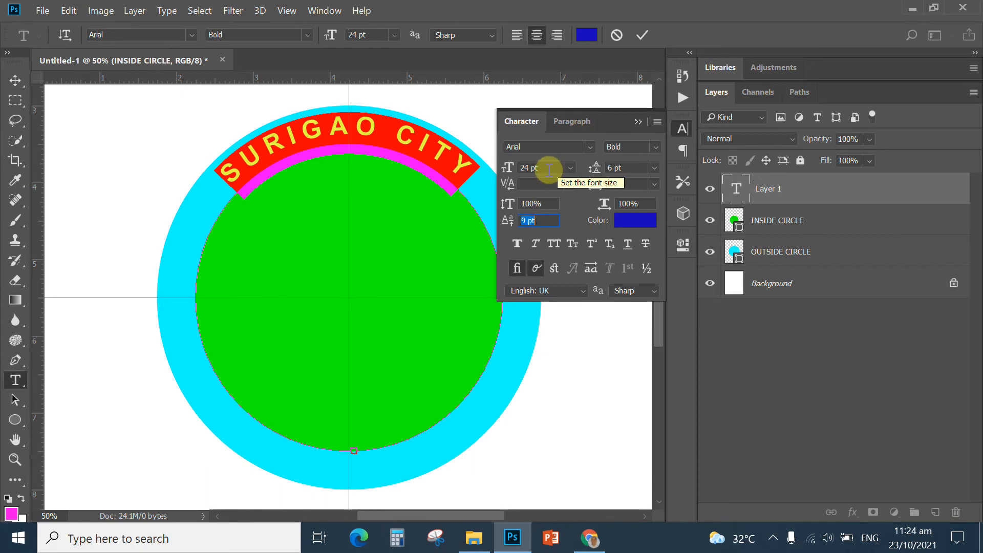
Close the character settings, commit the SURIGAO CITY text on the ring, and check its type path.
left_click(639, 121)
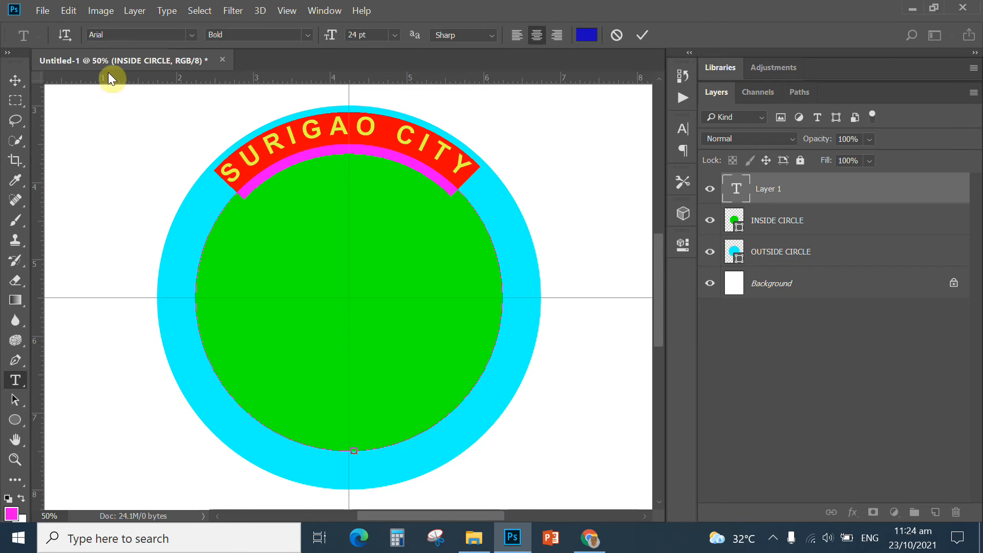
left_click(16, 82)
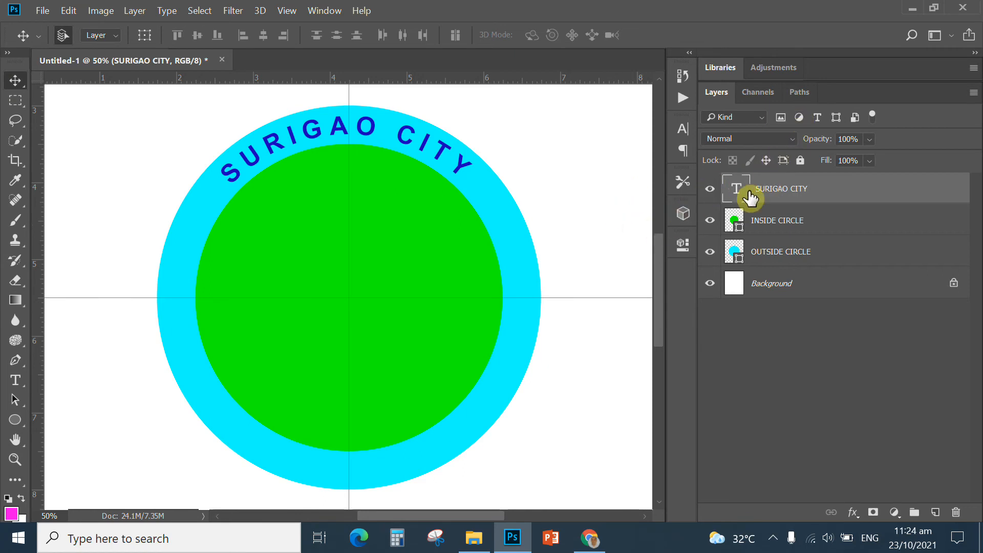
left_click(799, 93)
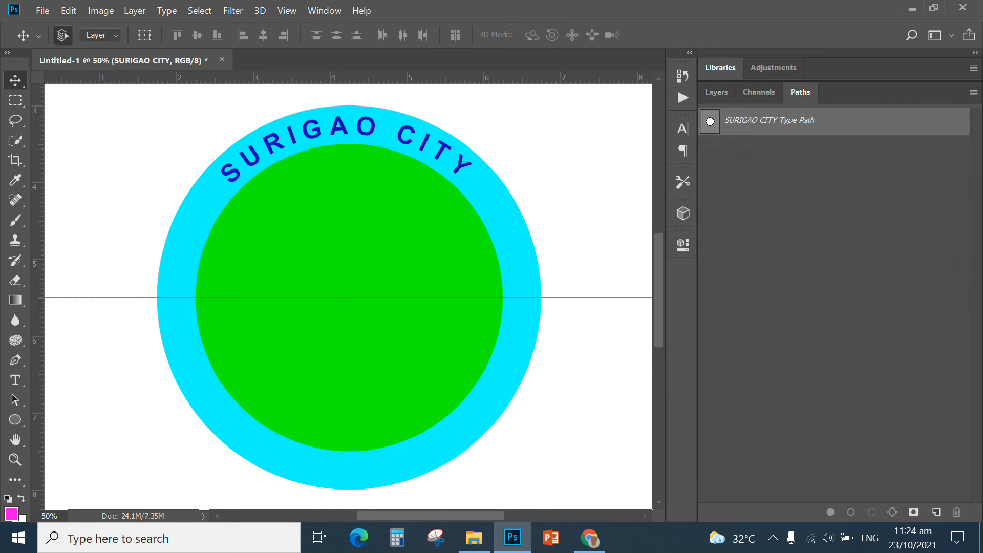
left_click(714, 94)
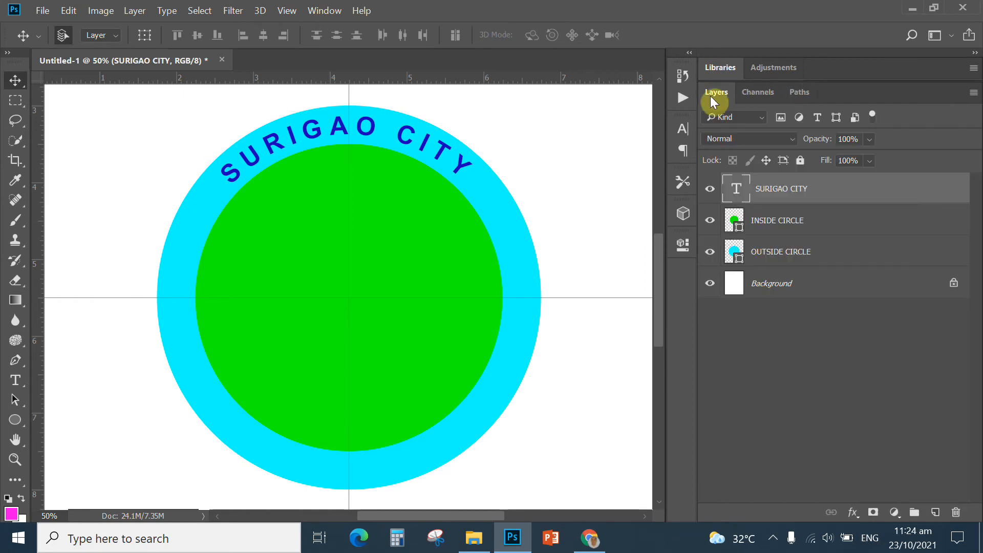
left_click(737, 225)
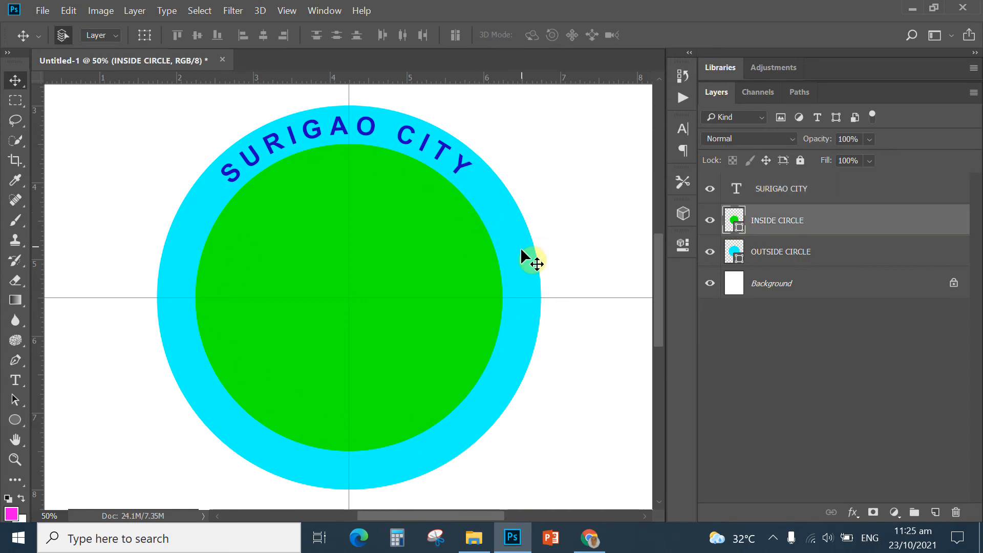
left_click(802, 93)
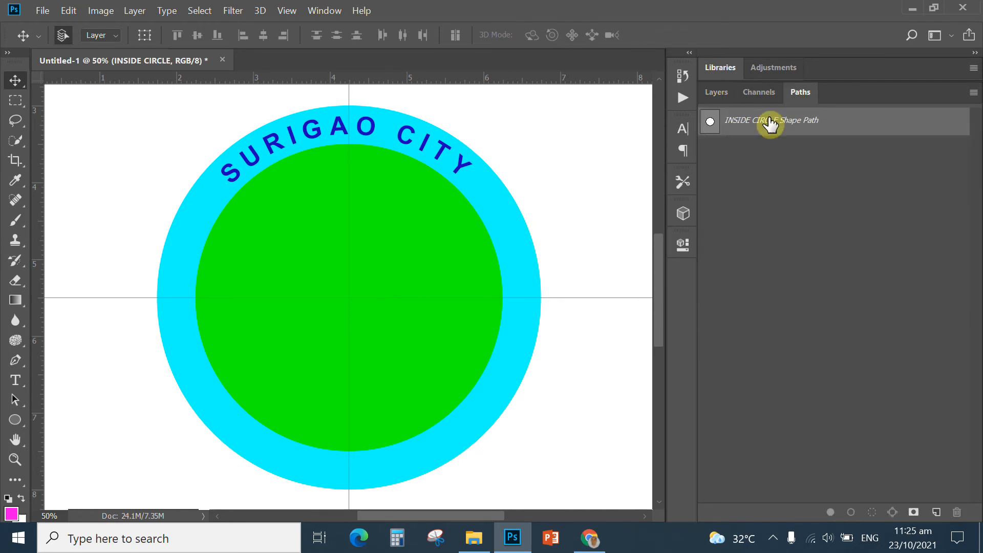
left_click(741, 125)
double_click(733, 123)
left_click(595, 133)
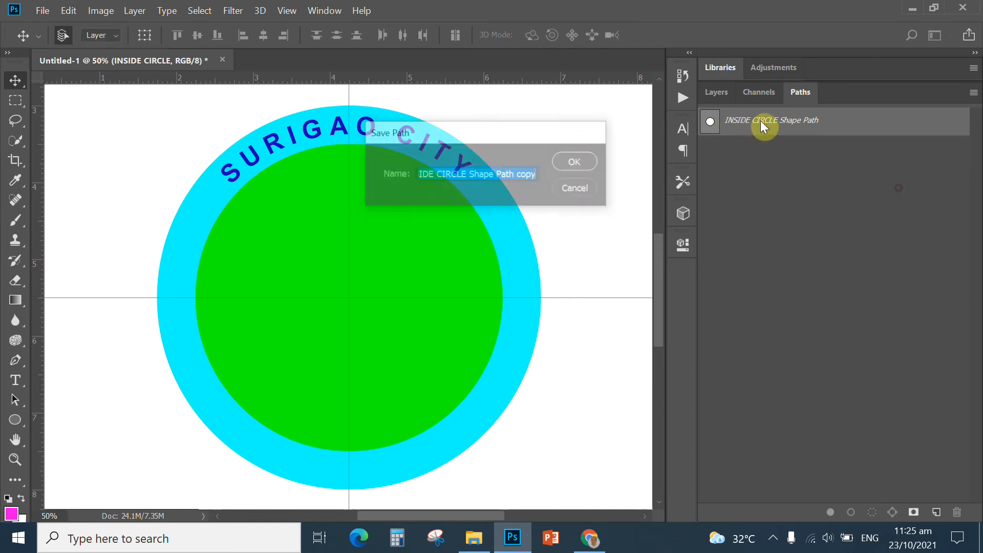
left_click(717, 92)
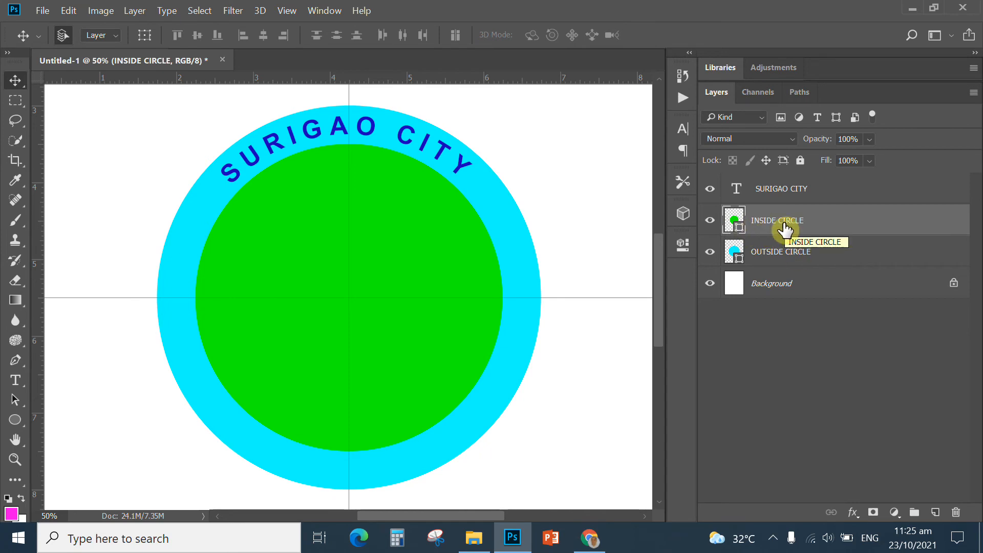
Move the SURIGAO CITY layer below INSIDE CIRCLE and save the inside circle's path as INSIDE CIRCLE Shape Path copy.
left_click_drag(737, 188, 738, 228)
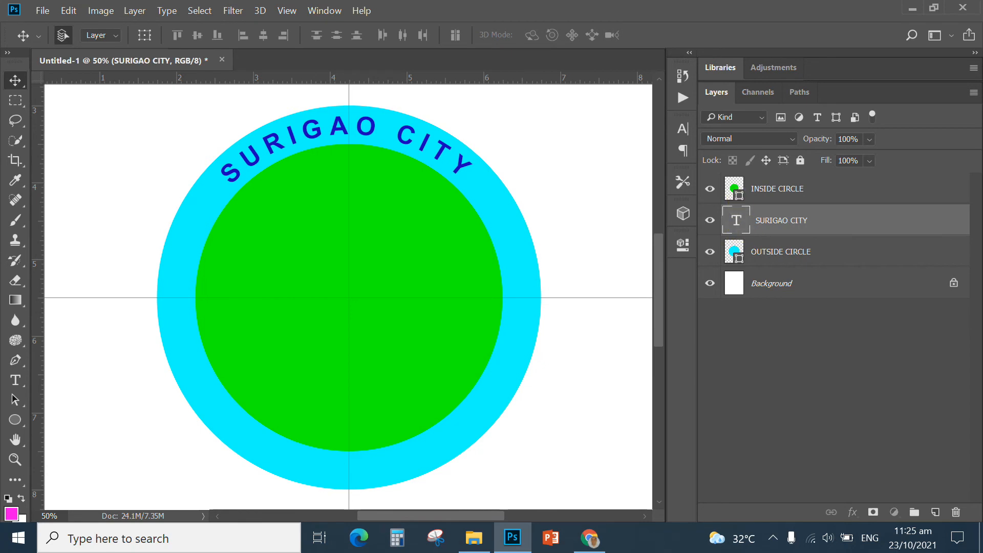
left_click(739, 199)
left_click(799, 93)
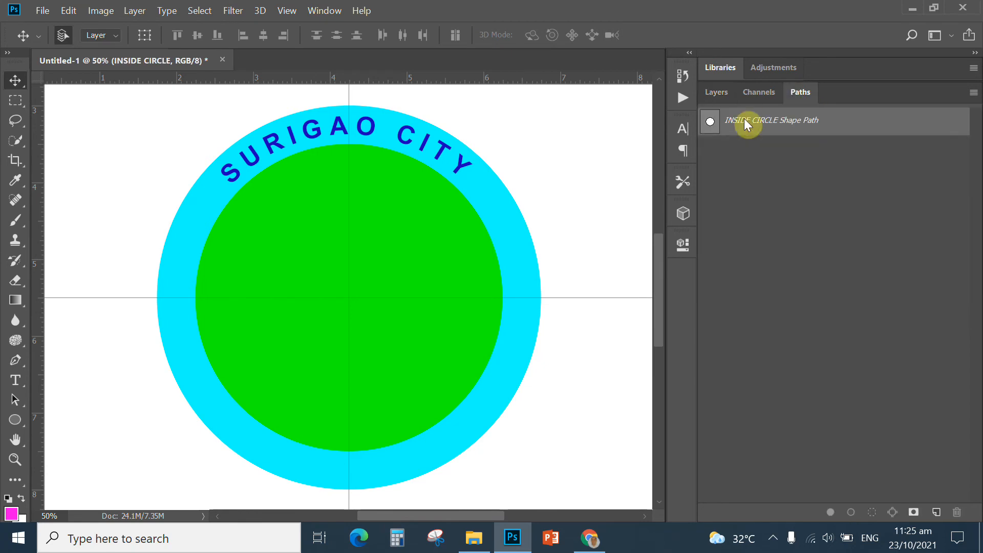
double_click(712, 122)
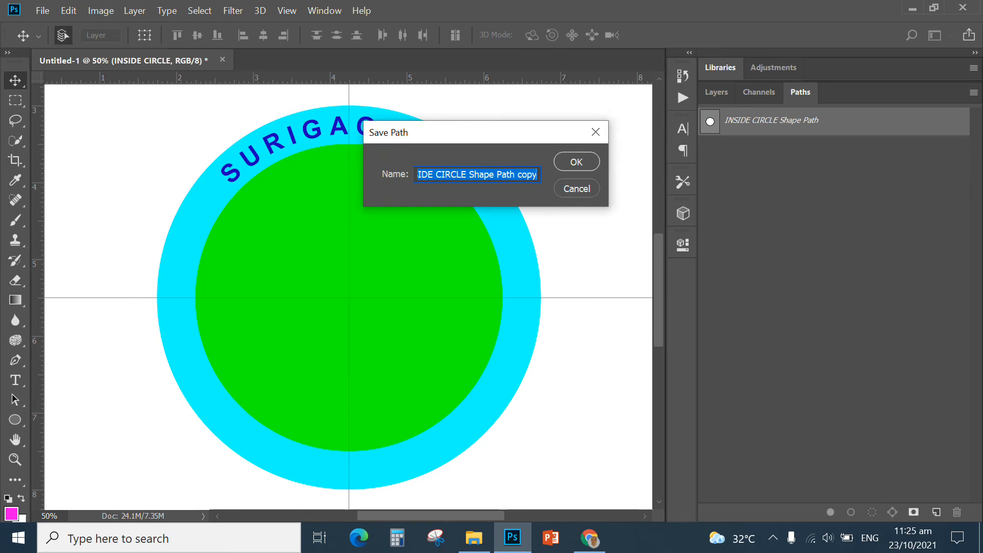
left_click(580, 162)
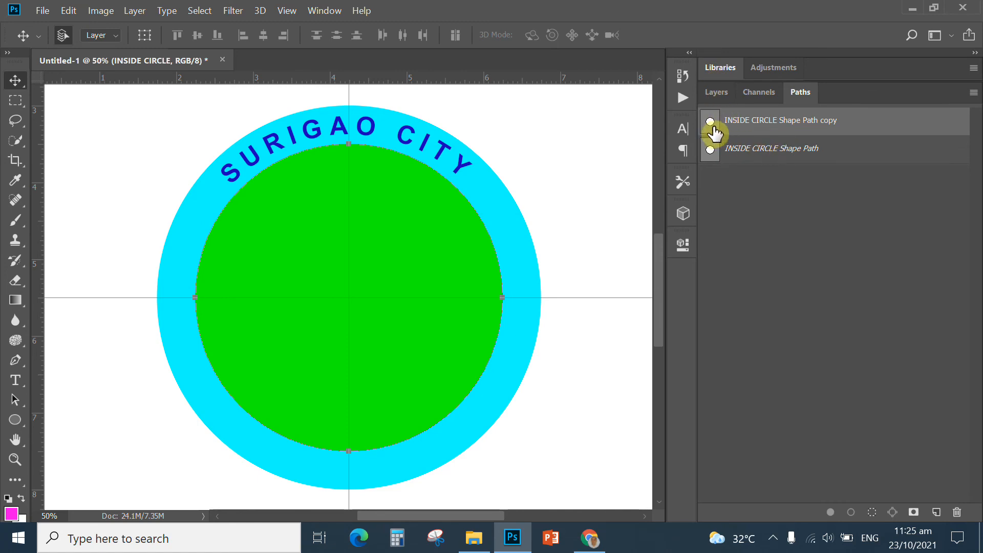
left_click(717, 92)
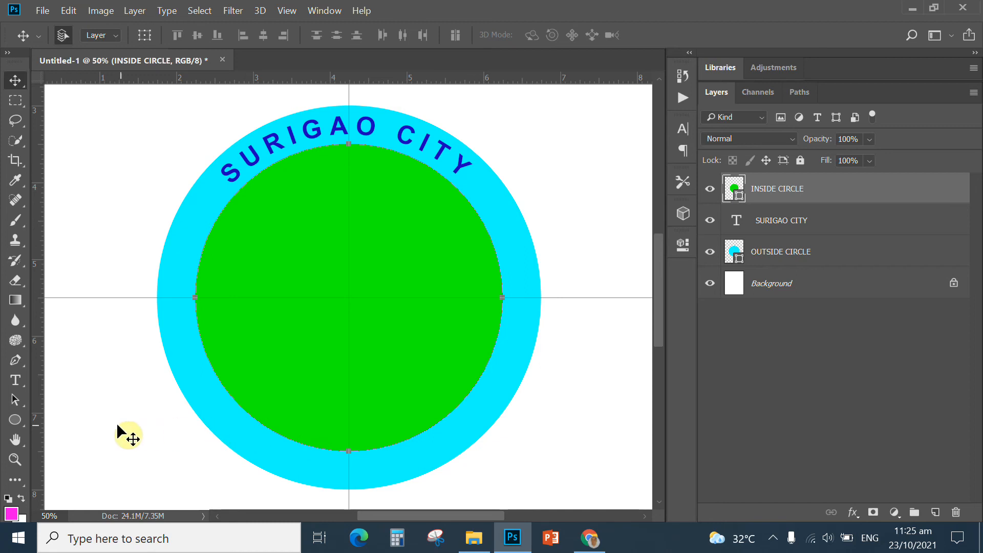
Enter the text THE CITY OF ISLAND ADVENTURE along the inside circle's path, starting from its lowest point.
left_click(17, 388)
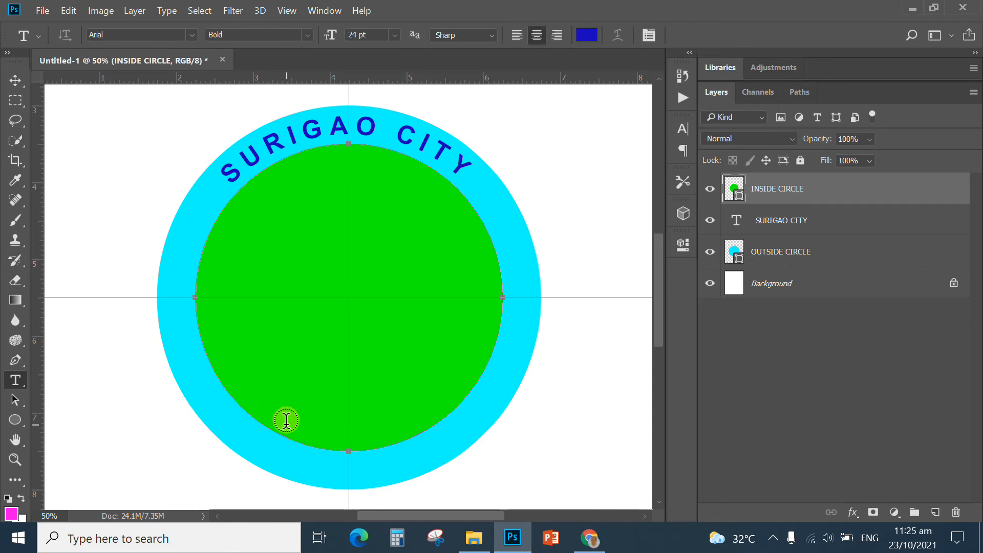
left_click(348, 449)
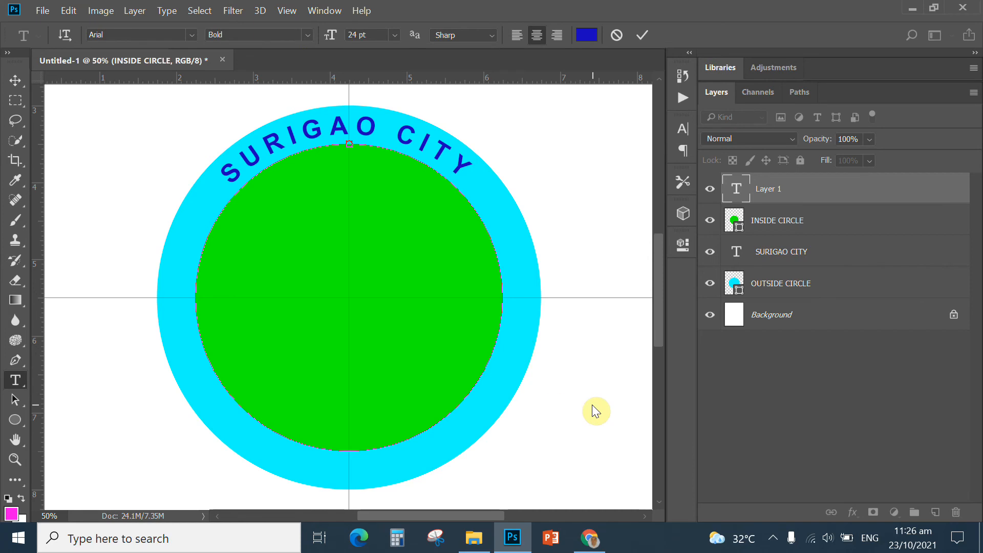
type("THE")
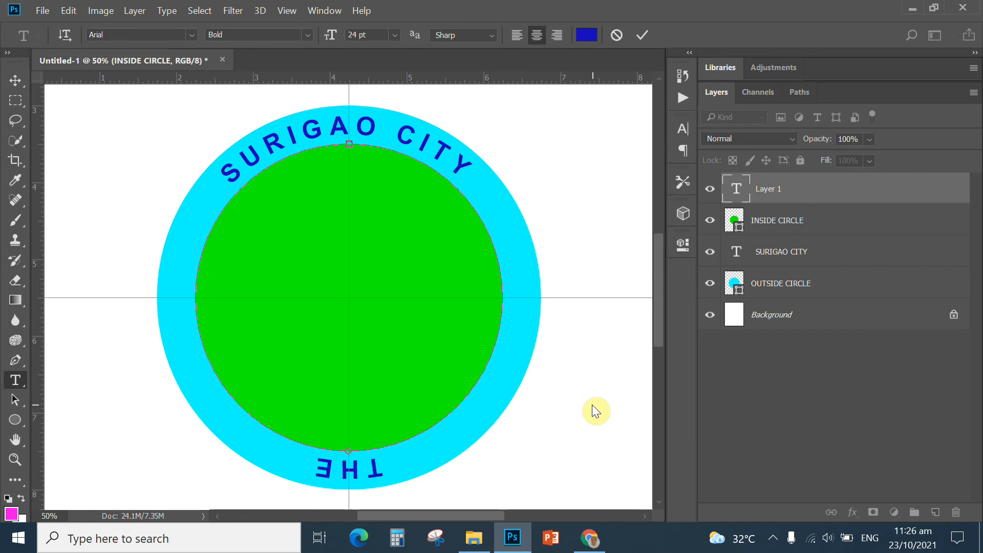
type(" CIT")
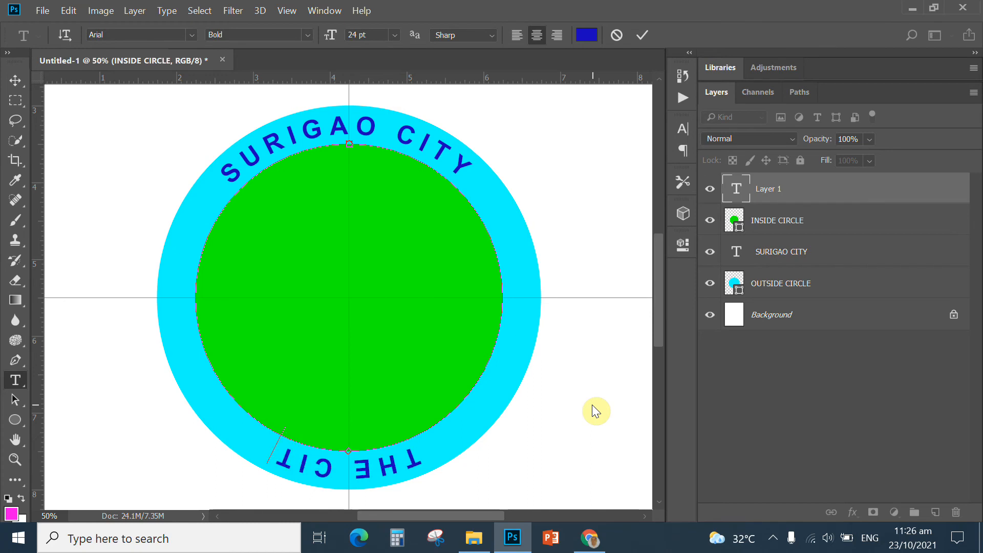
type("Y OF I")
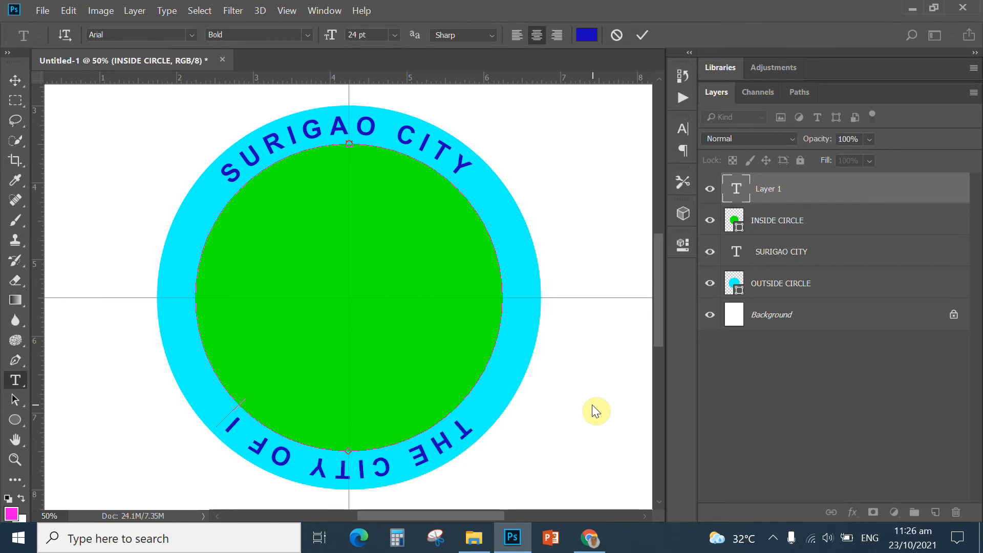
type("SLAND")
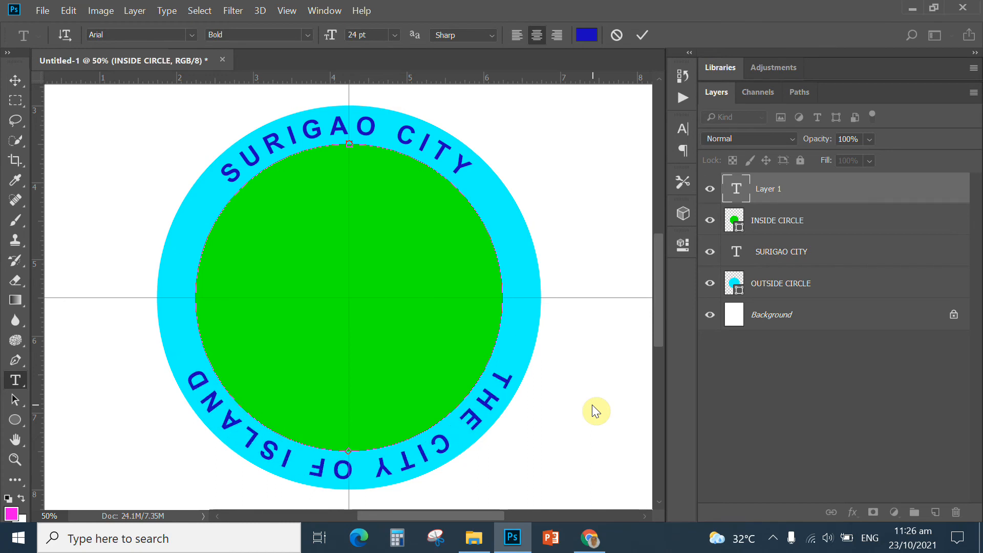
type(" ADVENTURE")
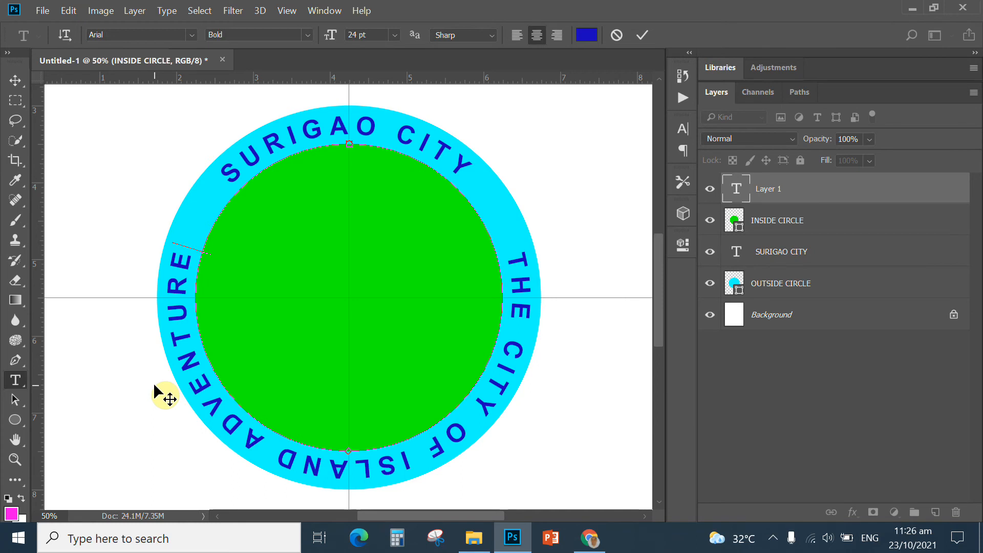
Flip THE CITY OF ISLAND ADVENTURE to the inner side of its path with the Path Selection Tool so it reads upright.
left_click(16, 399)
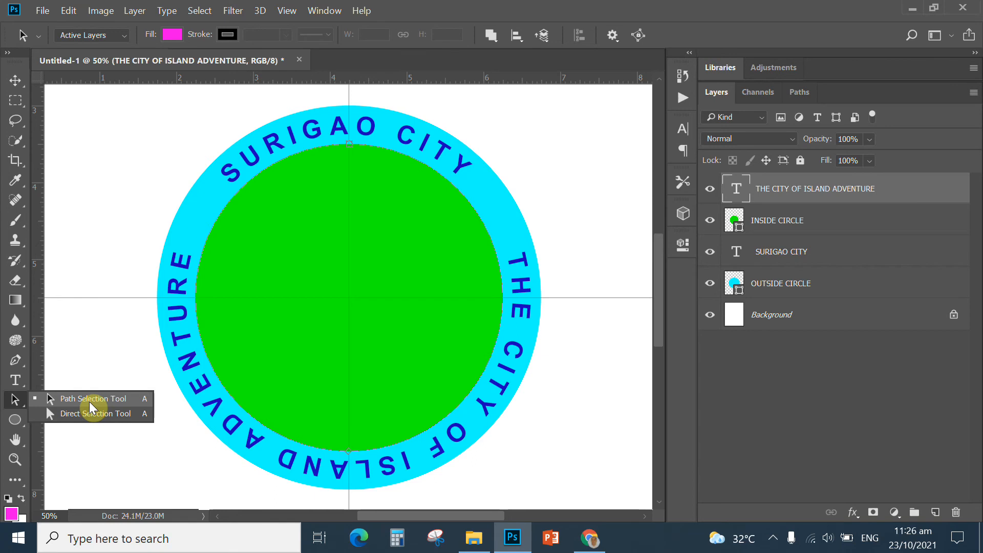
left_click(90, 401)
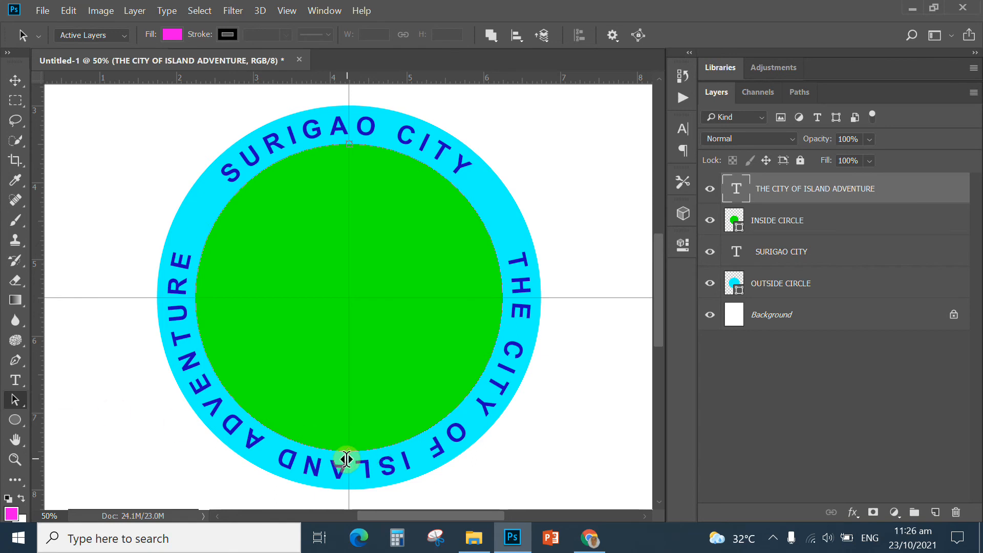
left_click_drag(347, 452, 346, 428)
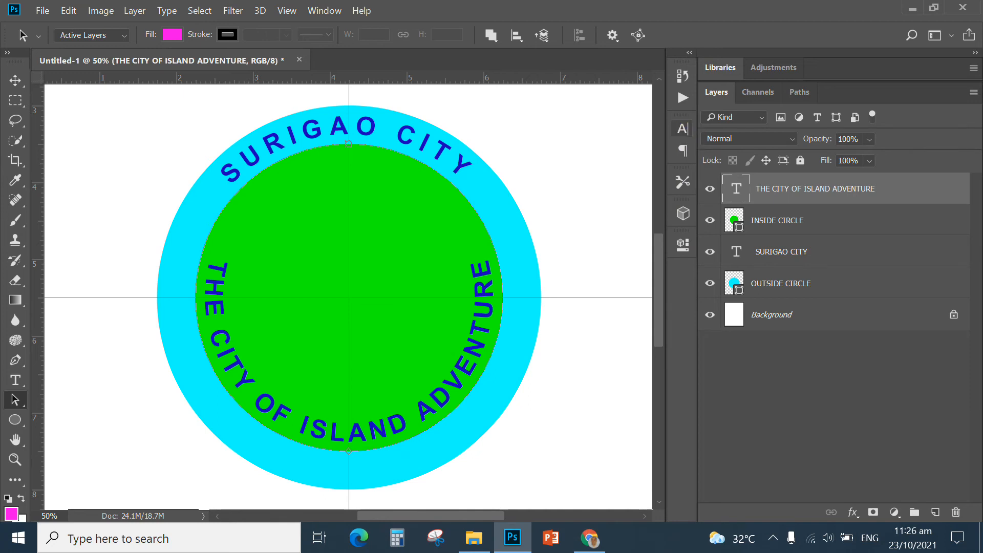
Select the whole THE CITY OF ISLAND ADVENTURE text, set its baseline shift to -27 pt, and commit it.
left_click(684, 127)
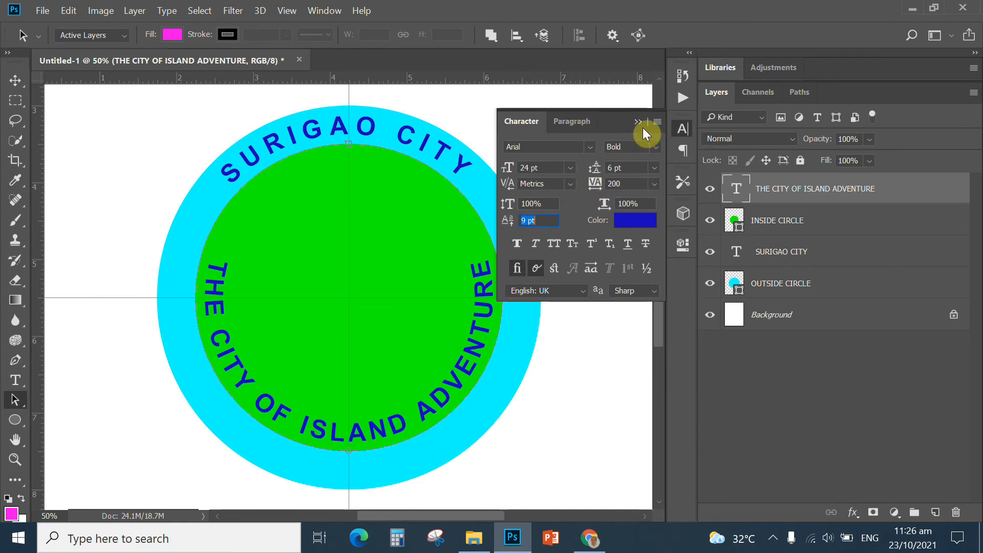
left_click(965, 194)
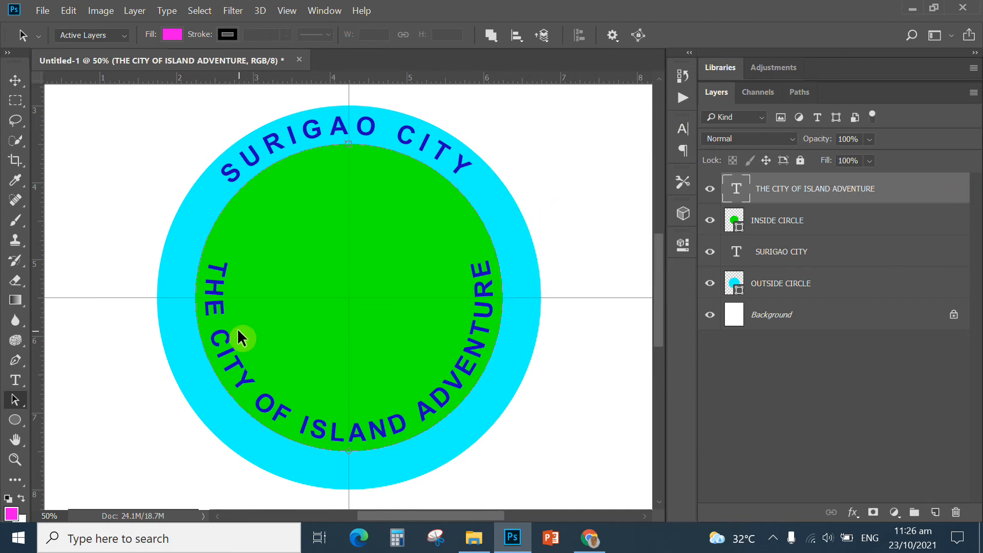
double_click(736, 188)
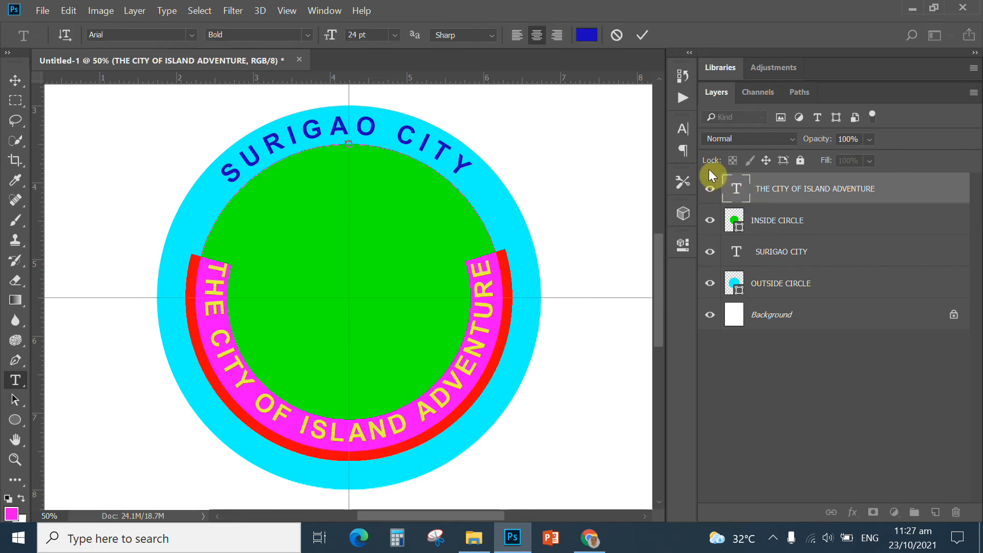
left_click(684, 128)
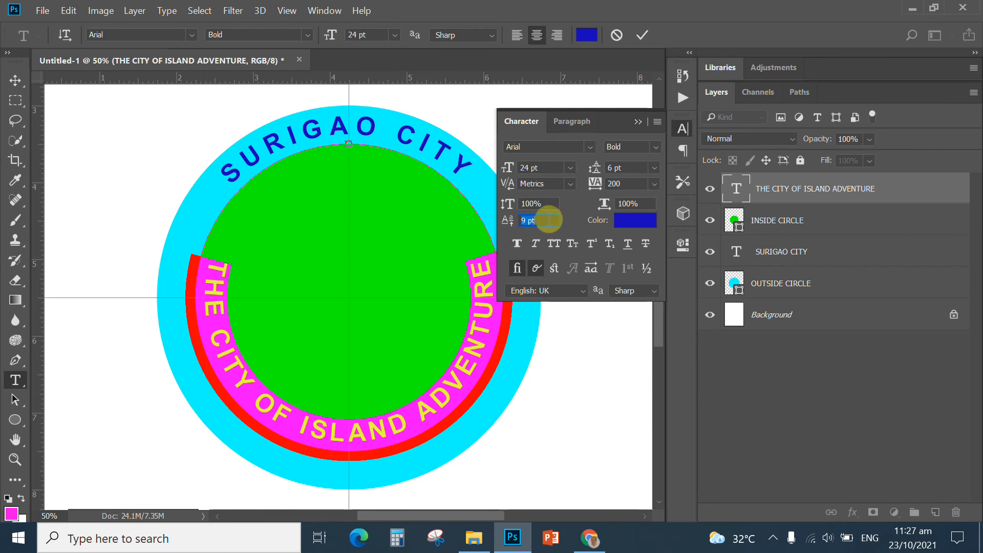
left_click_drag(511, 222, 481, 234)
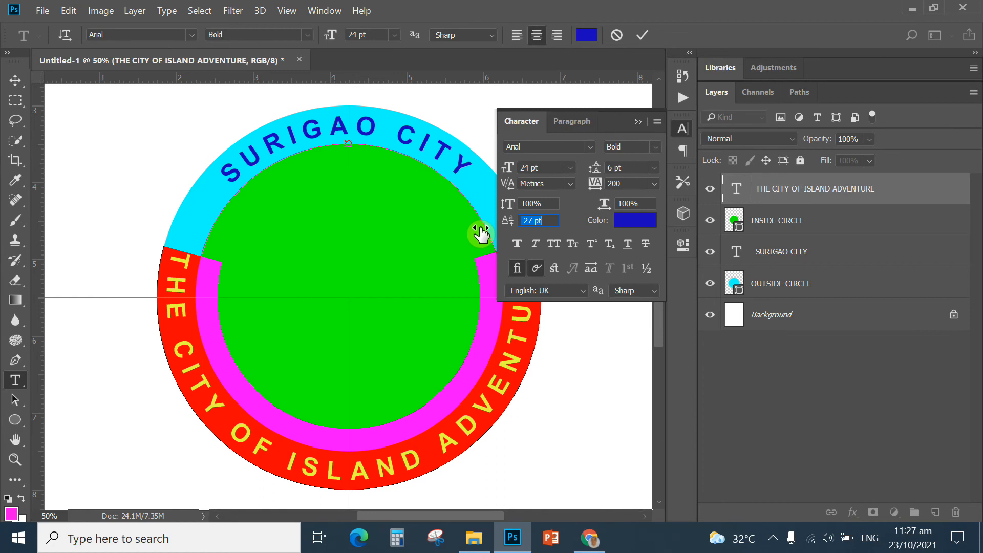
left_click(638, 121)
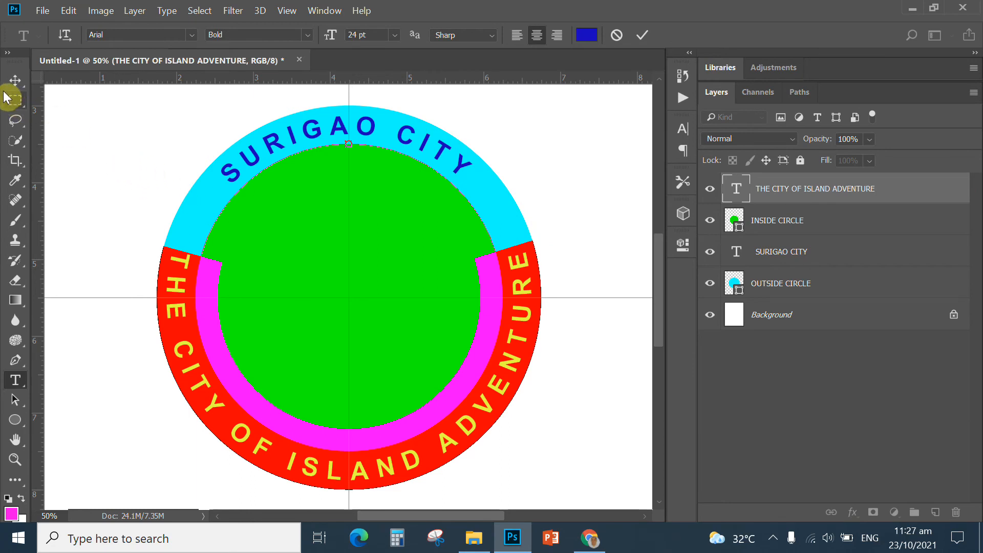
left_click(17, 81)
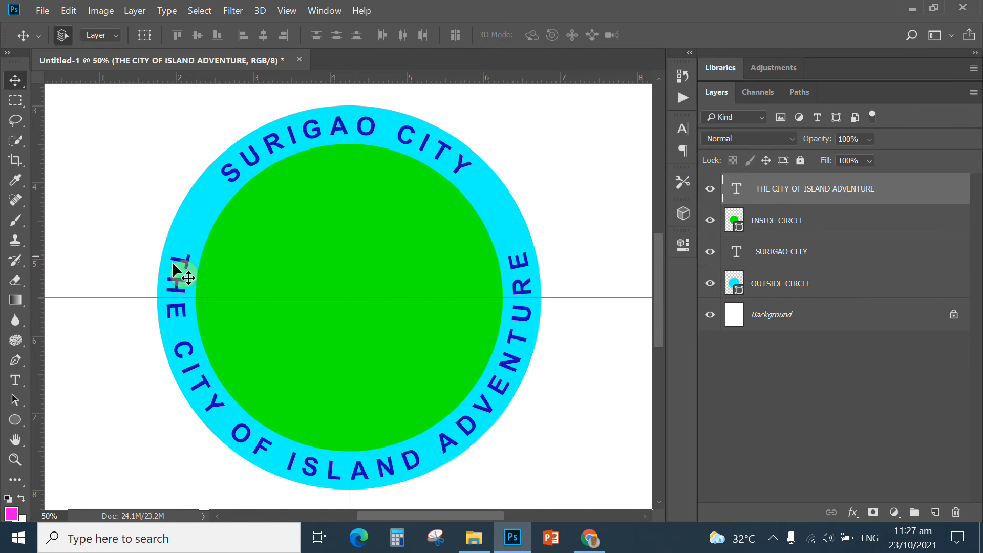
Prepare the Ellipse Tool with a bright red fill and add a new empty layer above THE CITY OF ISLAND ADVENTURE.
left_click(17, 421)
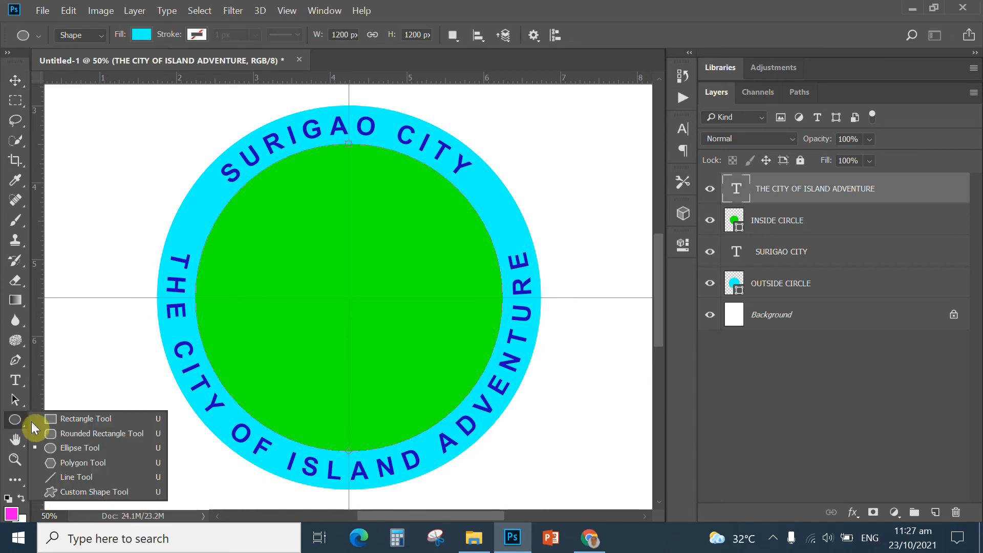
left_click(63, 446)
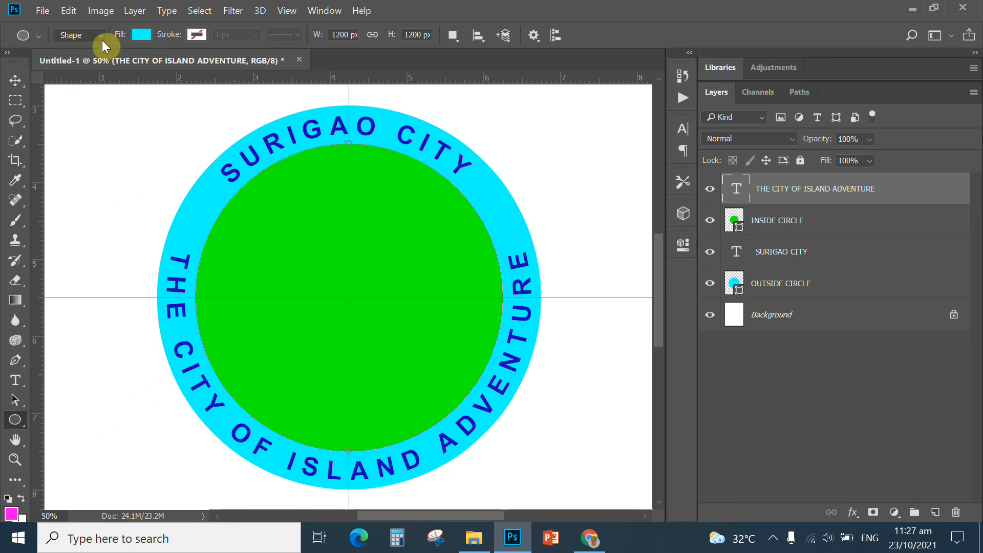
left_click(213, 50)
left_click(11, 513)
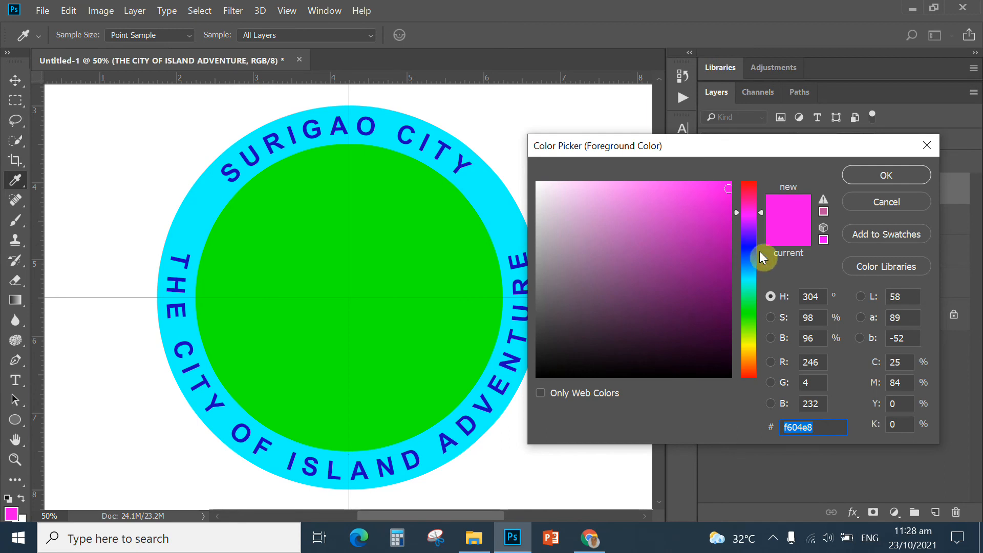
left_click(748, 187)
left_click(733, 185)
left_click(859, 175)
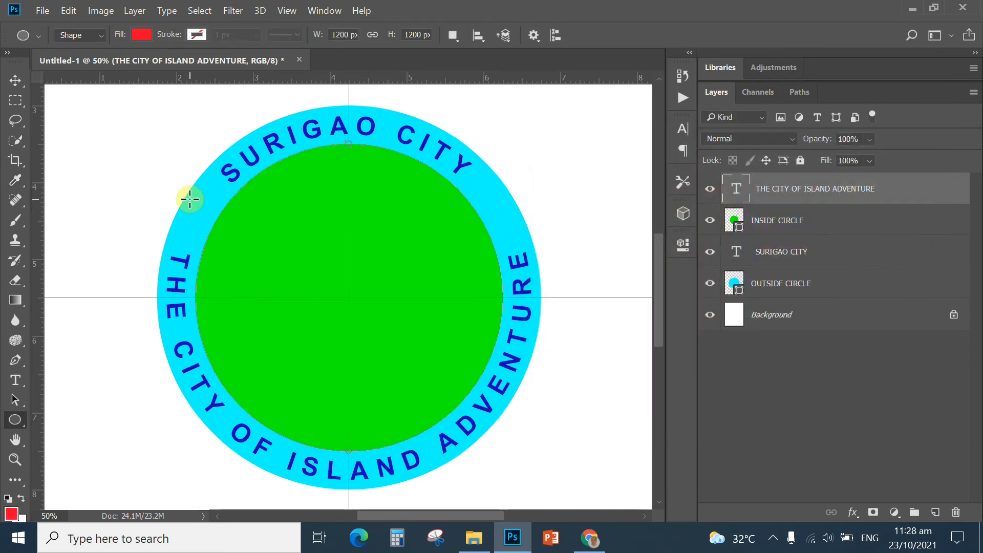
left_click(936, 513)
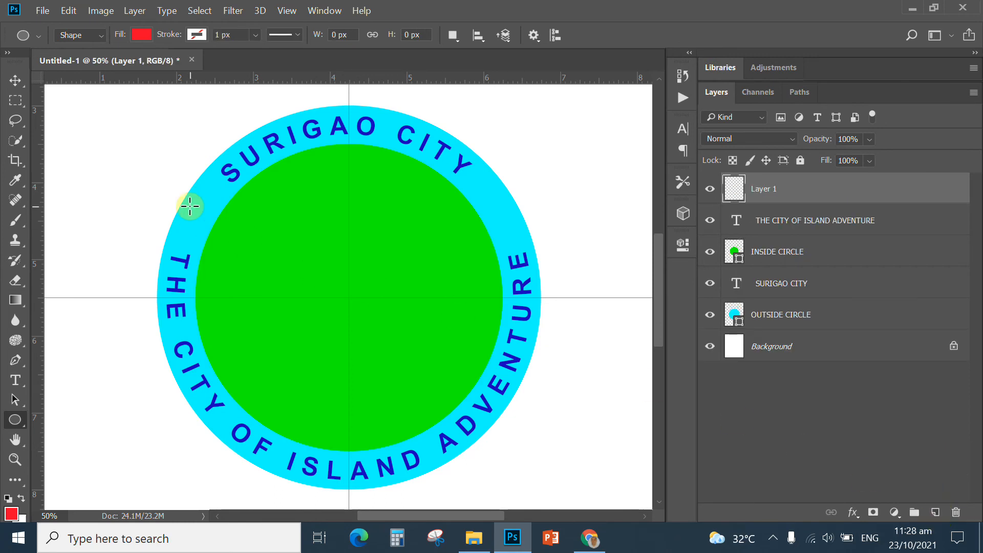
Draw a red circle about 80 px wide on the ring's left side and center it between the two curved texts.
left_click_drag(180, 189, 203, 205)
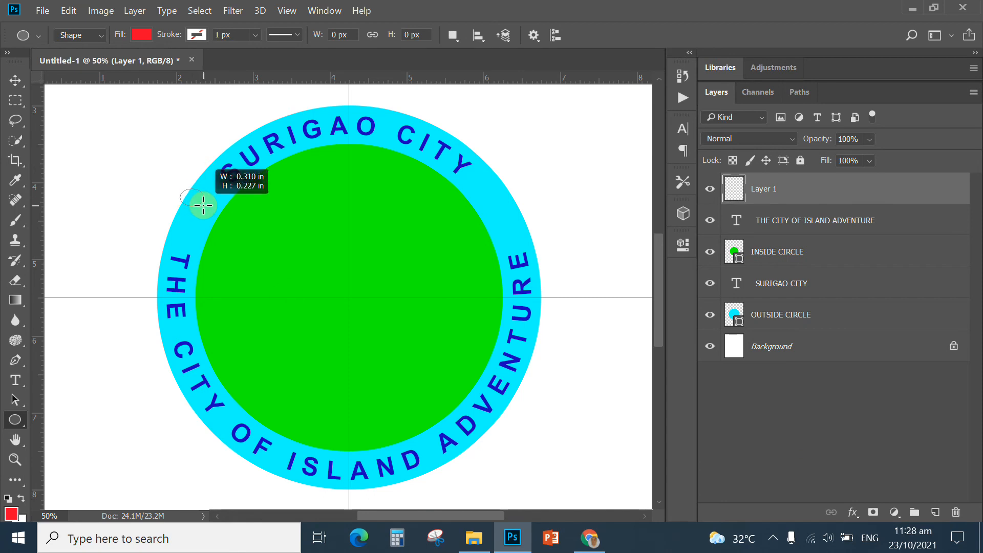
key("shift")
left_click_drag(203, 205, 207, 207)
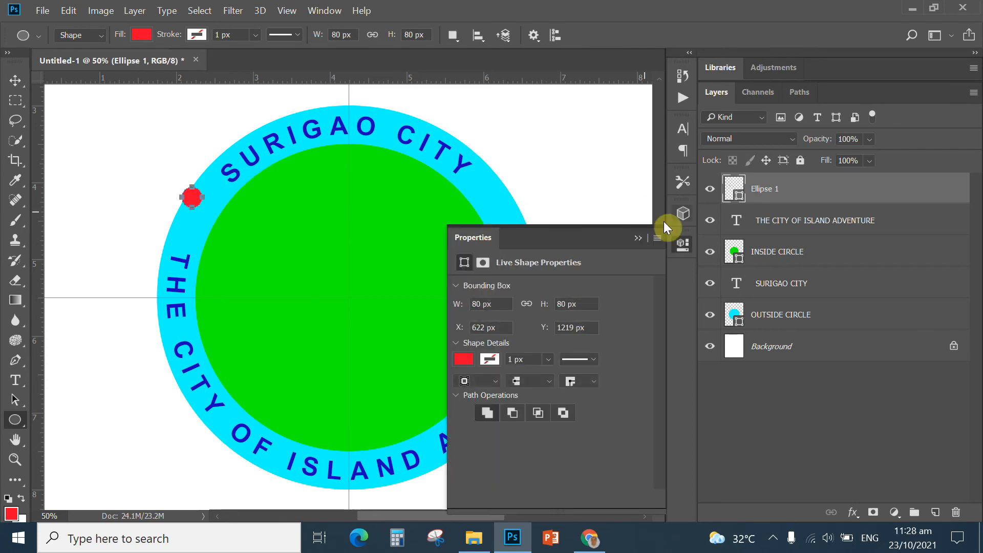
left_click(638, 238)
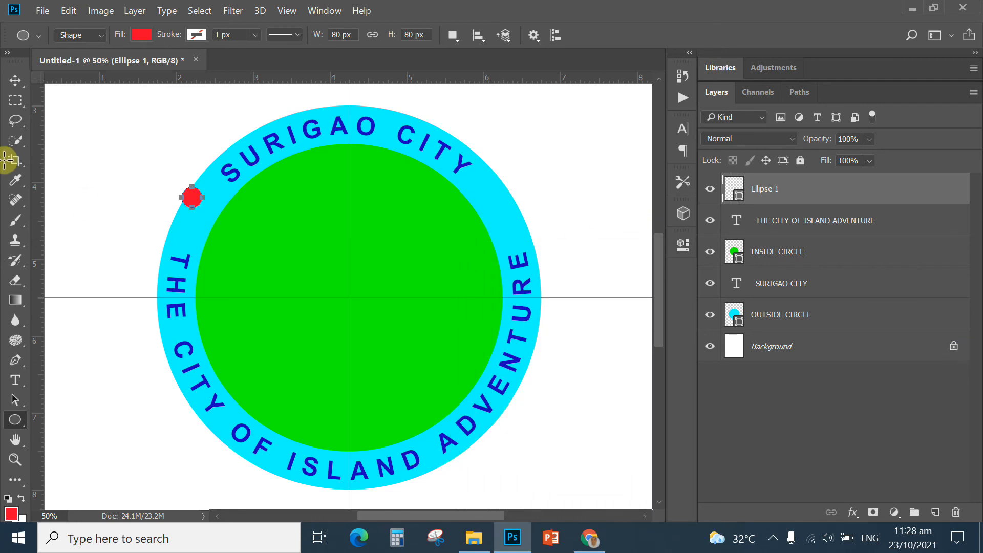
left_click(15, 80)
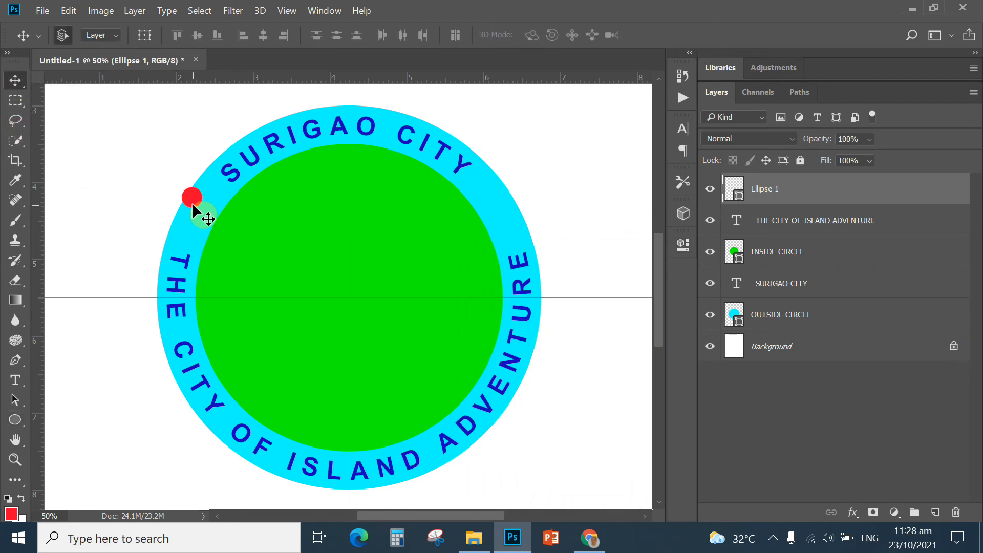
left_click_drag(190, 199, 198, 212)
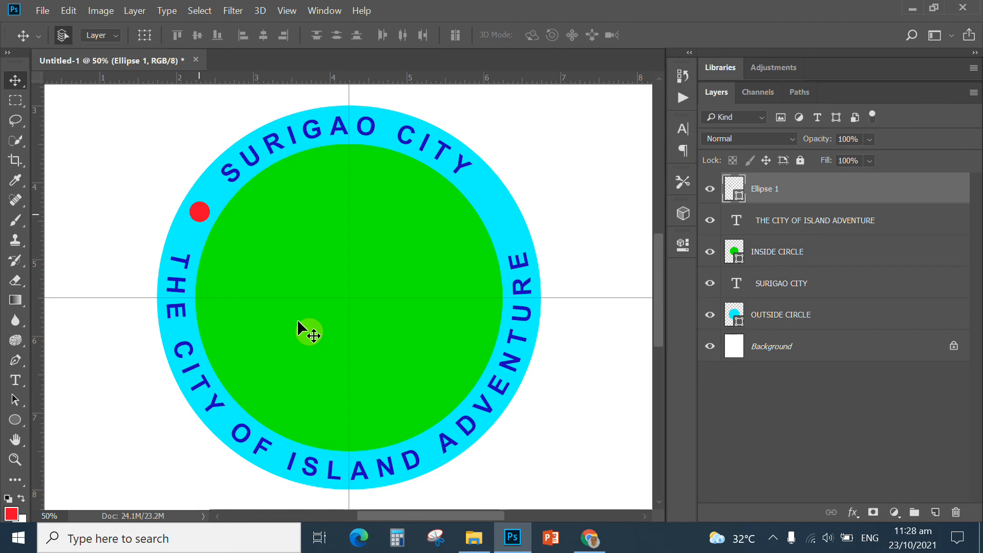
Duplicate the small red circle and move the copy straight across to the matching spot on the ring's right side.
key("ctrl")
key("ctrl+j")
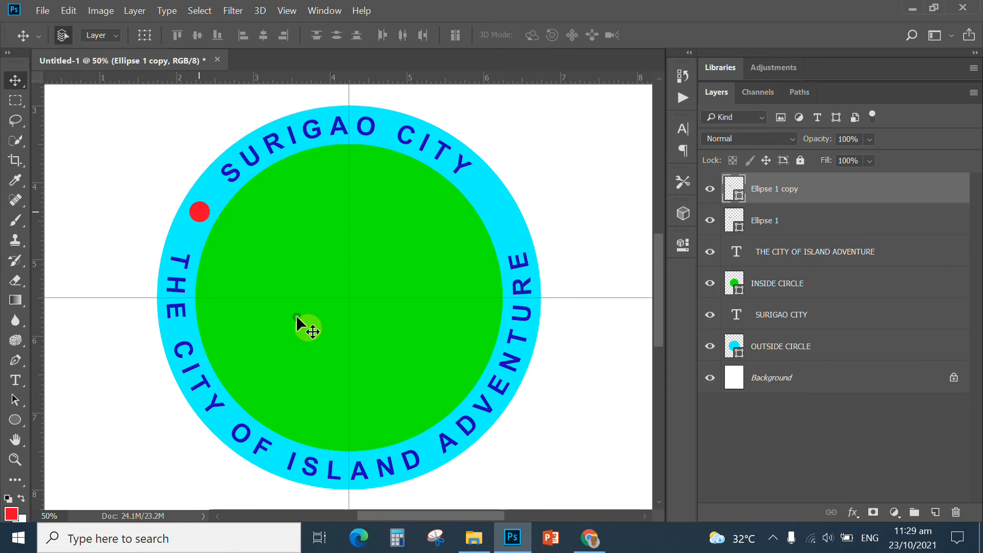
left_click_drag(201, 214, 497, 225)
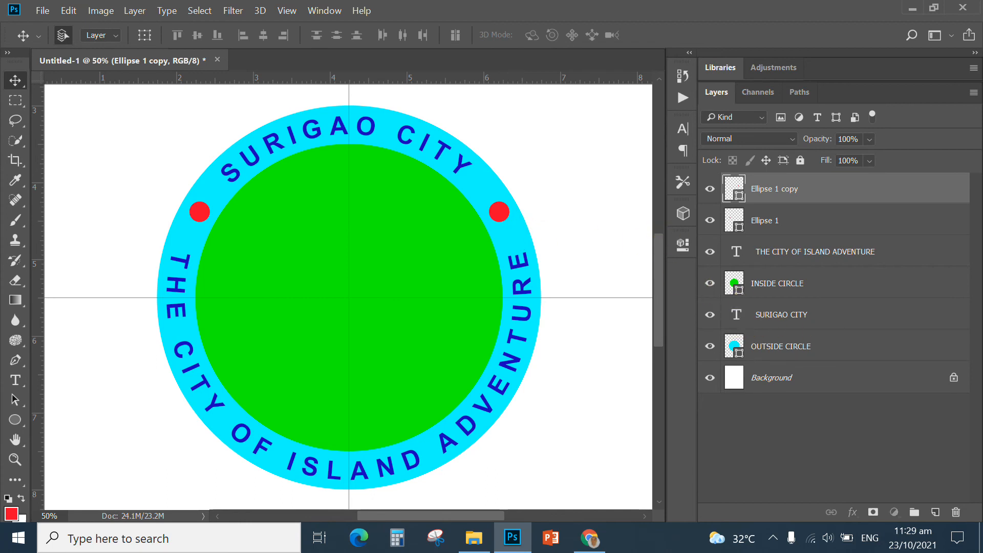
Change the font style of the whole SURIGAO CITY text to Arial Black and commit it.
double_click(737, 321)
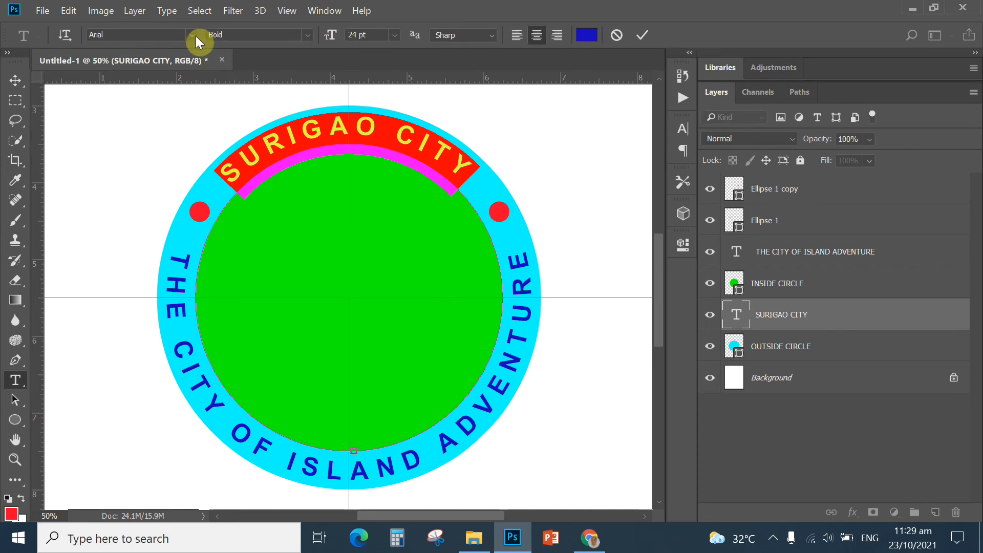
left_click(306, 35)
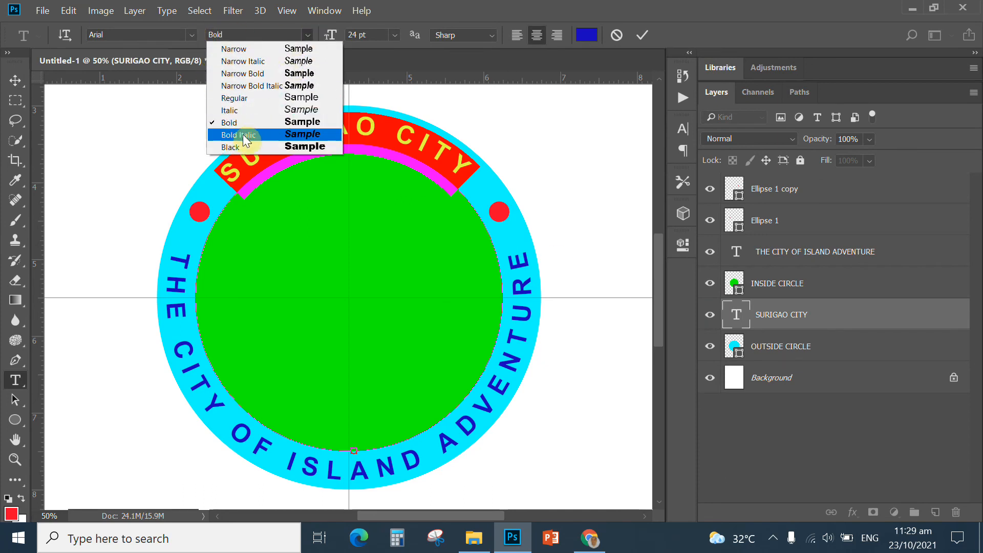
left_click(234, 149)
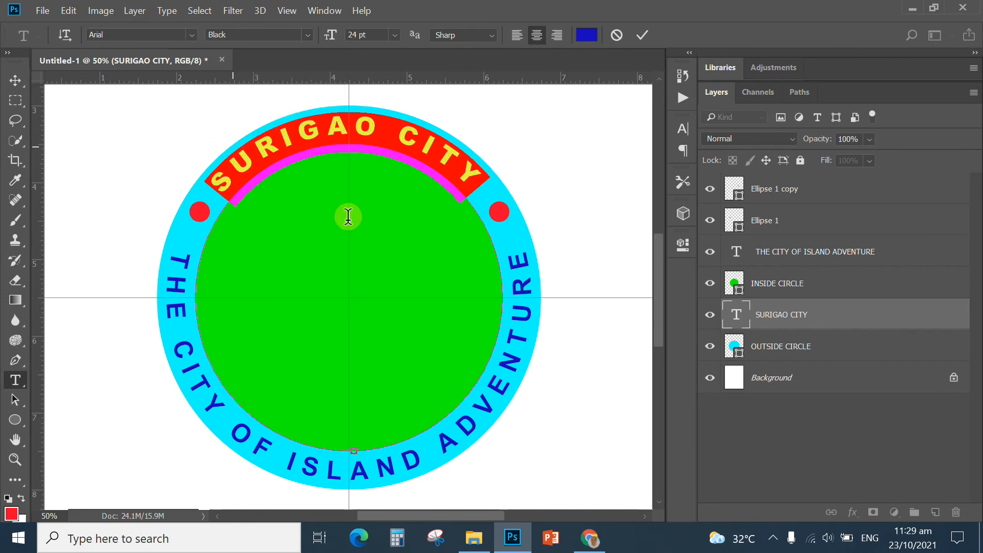
left_click(14, 80)
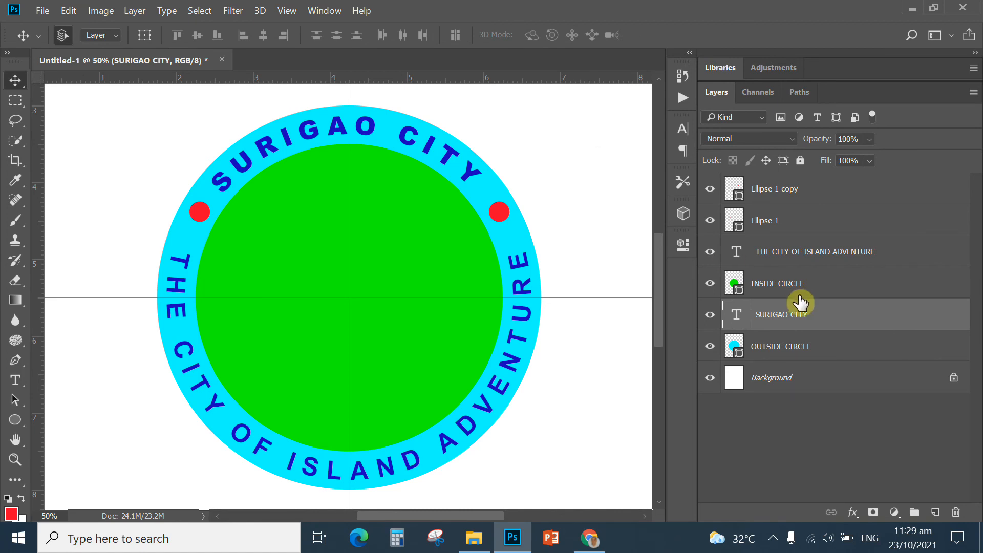
Add a Stroke effect to the OUTSIDE CIRCLE layer, positioned outside with a size of 12 px.
left_click(777, 284)
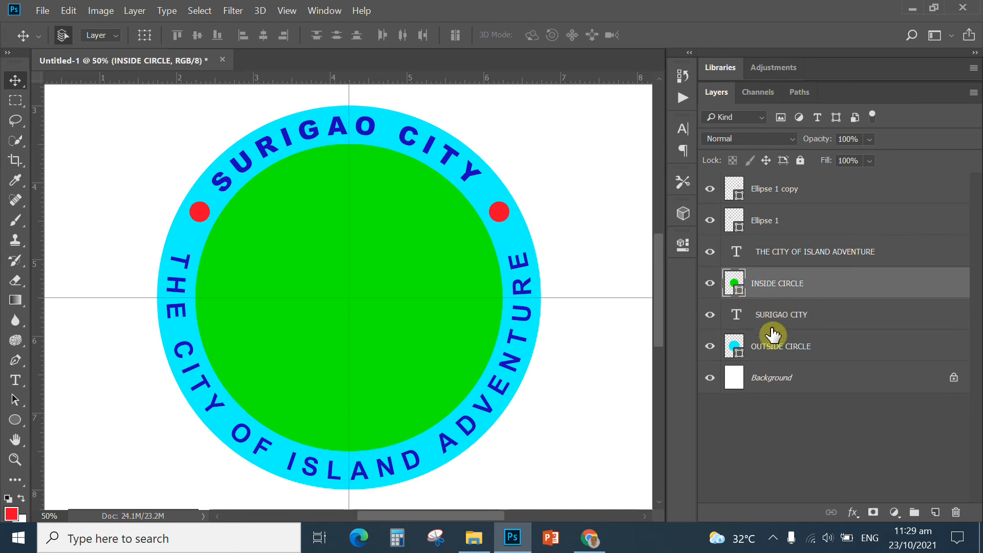
left_click(735, 349)
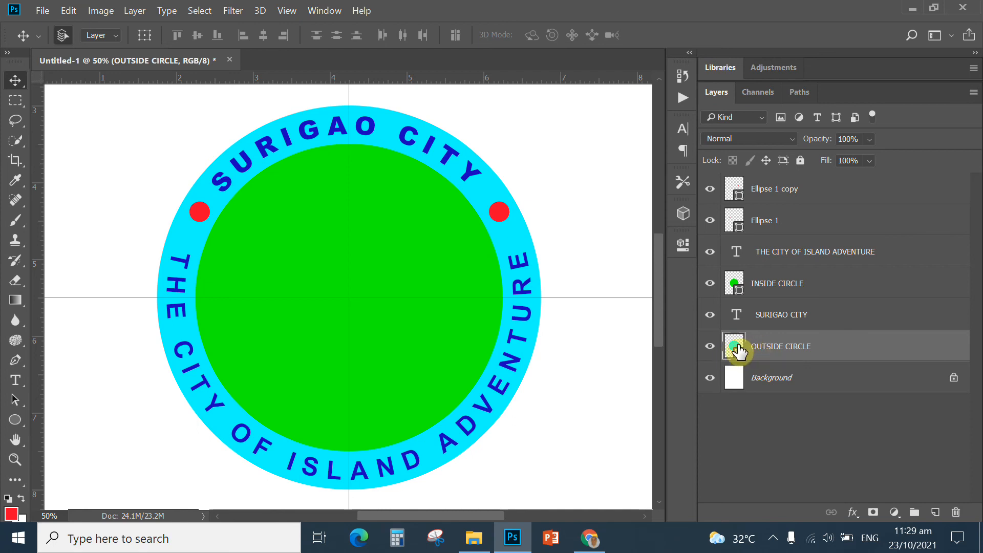
right_click(792, 354)
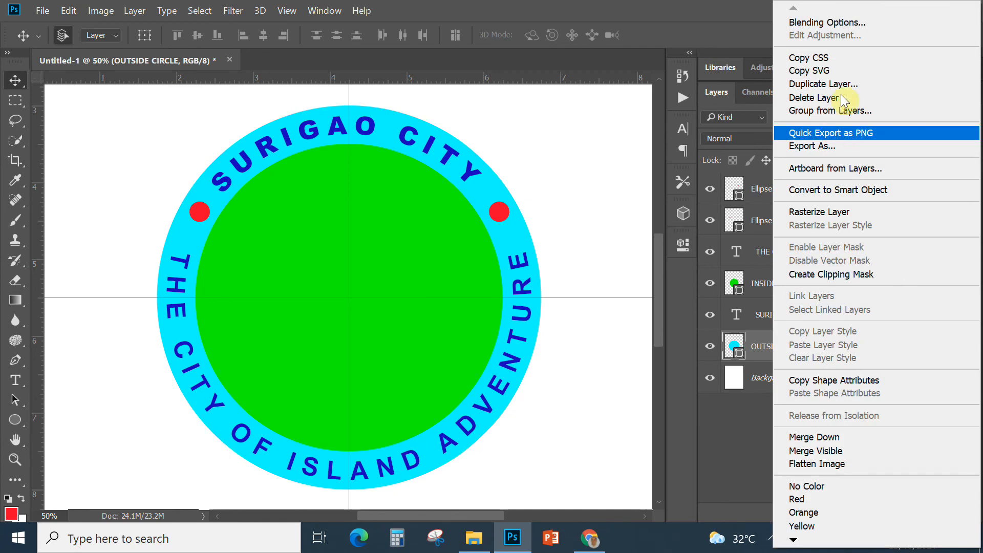
left_click(827, 22)
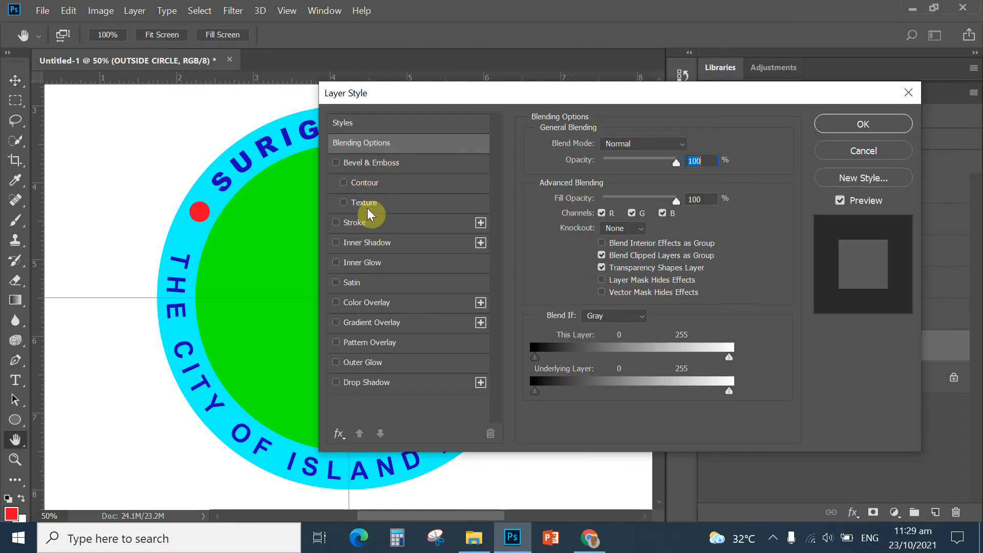
left_click(356, 223)
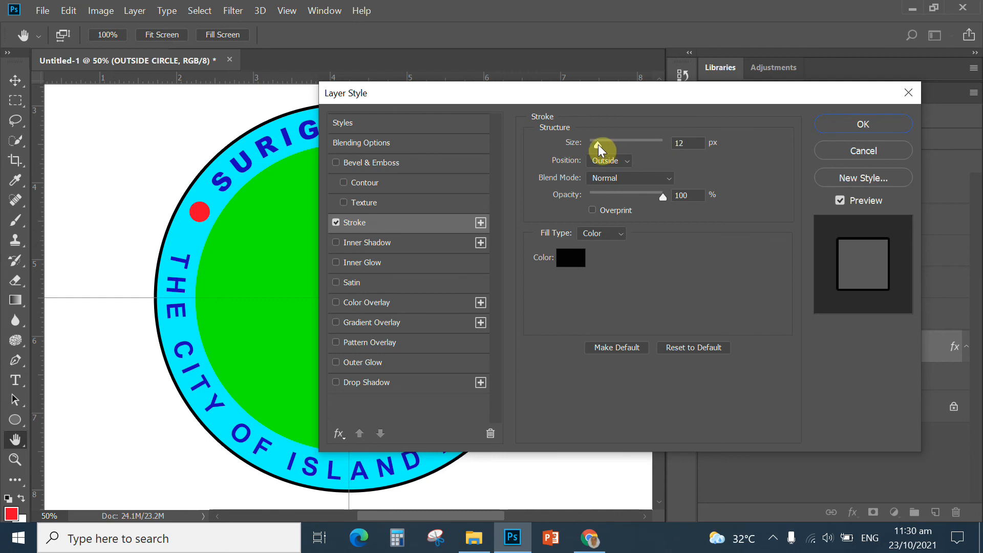
mouse_move(598, 145)
left_mouse_down()
mouse_move(609, 147)
mouse_move(598, 152)
left_mouse_up()
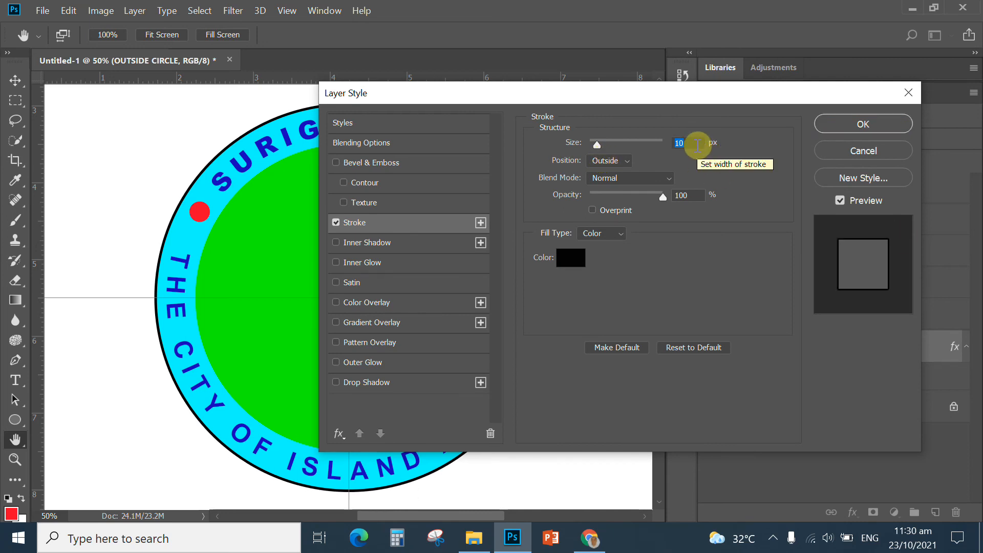
type("12")
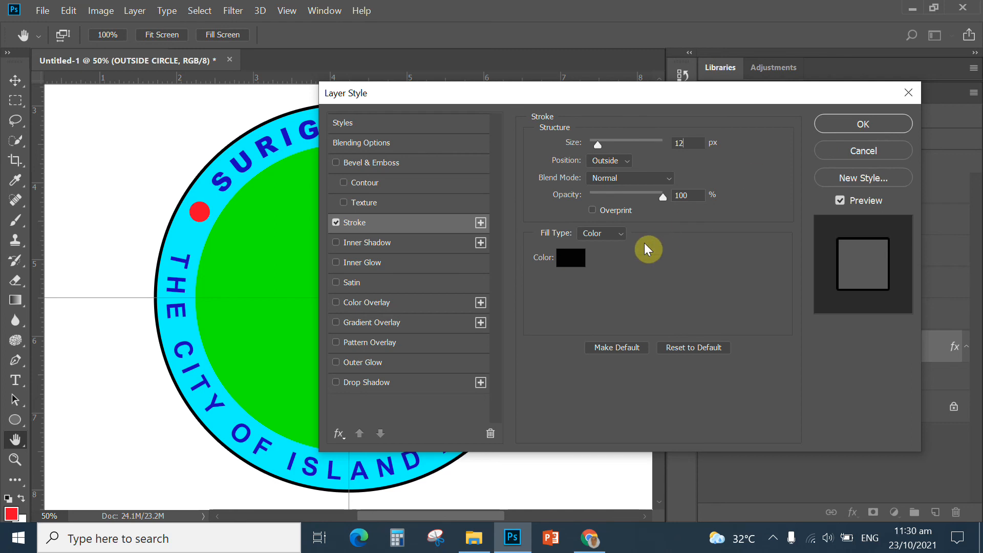
Set the OUTSIDE CIRCLE stroke color to blue 051ec7 and apply the layer style.
left_click(574, 264)
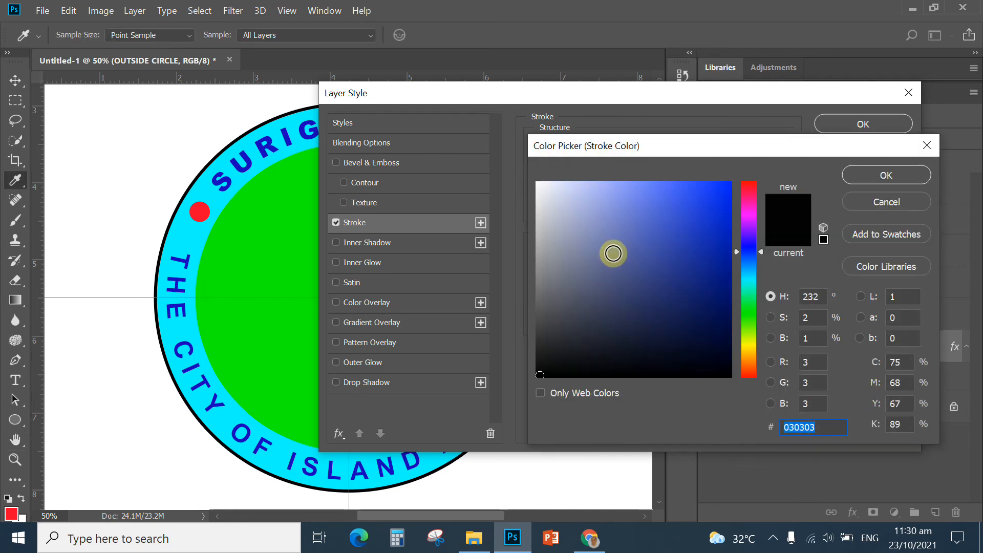
left_click(727, 223)
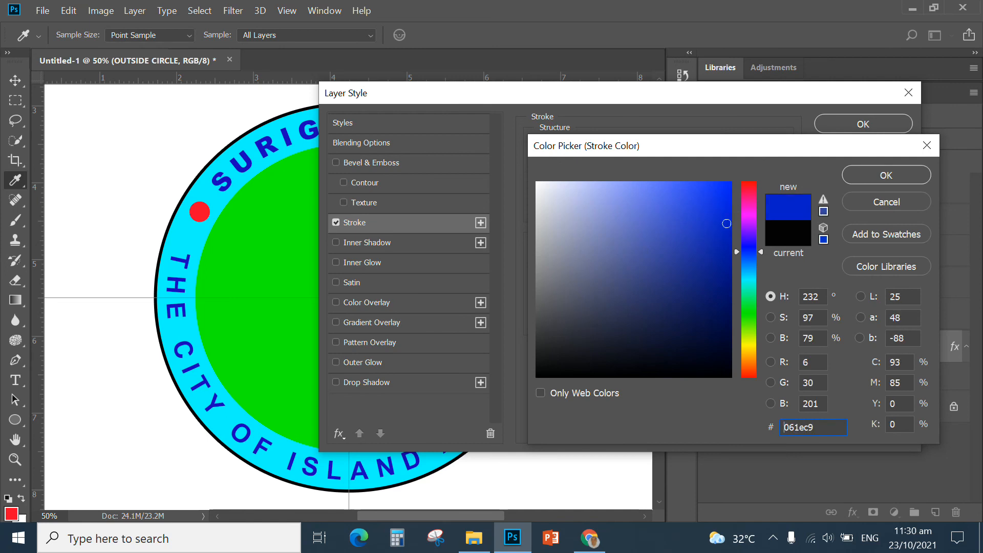
left_click(726, 225)
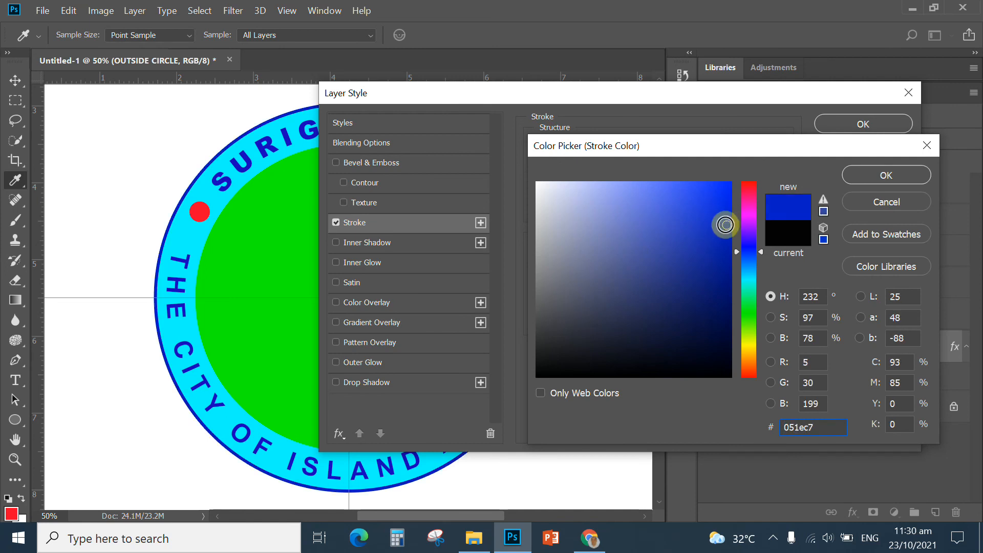
left_click(887, 175)
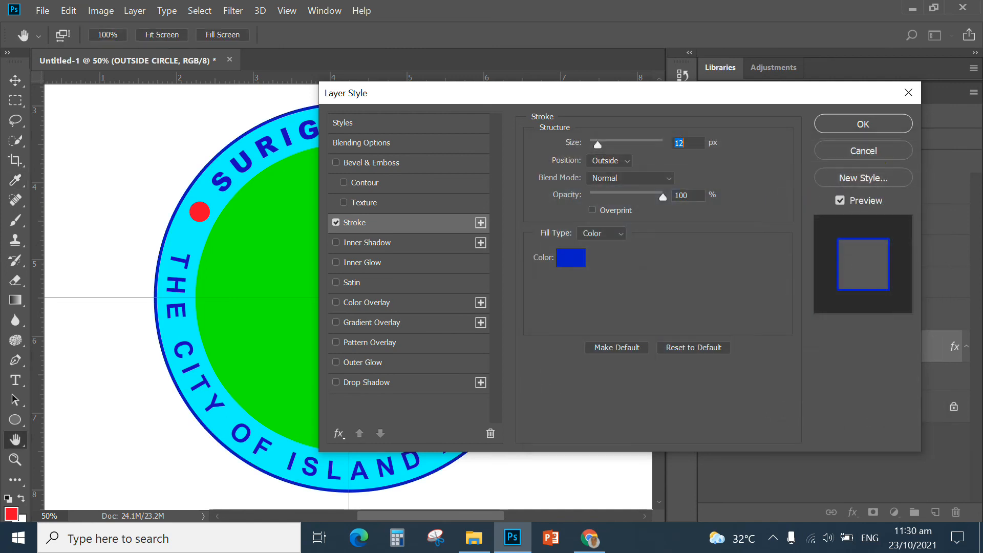
left_click(863, 124)
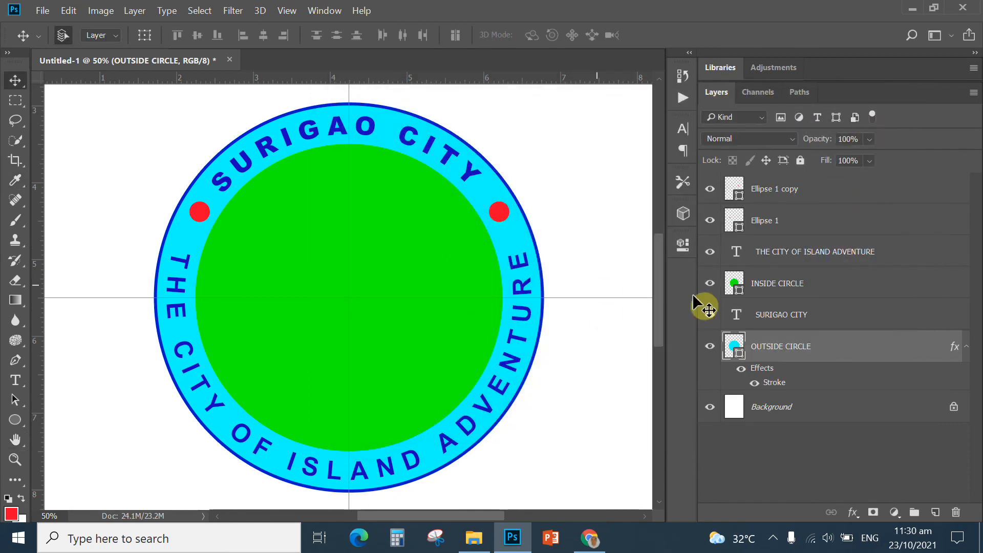
Apply the same 12 px blue outside Stroke effect to the INSIDE CIRCLE layer.
left_click(739, 291)
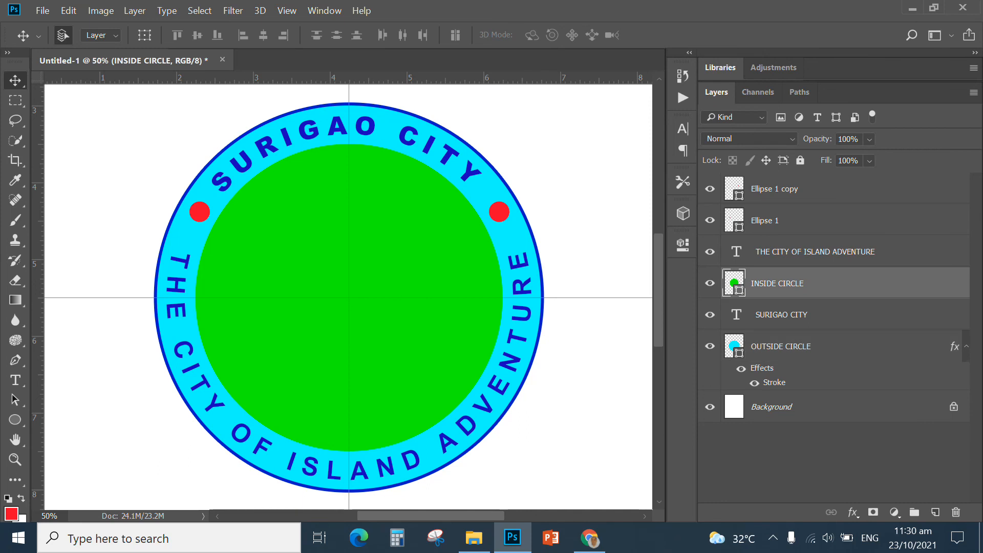
right_click(786, 286)
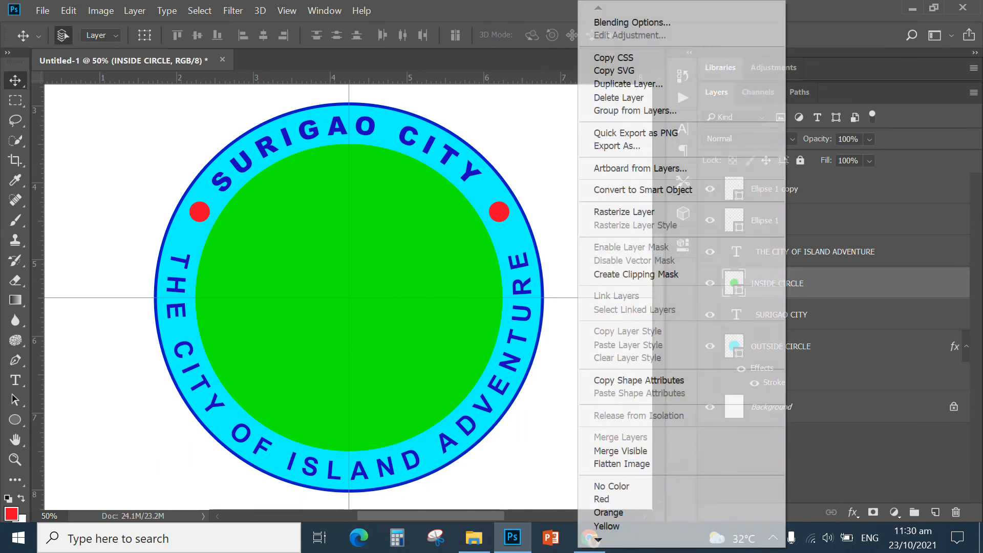
left_click(673, 22)
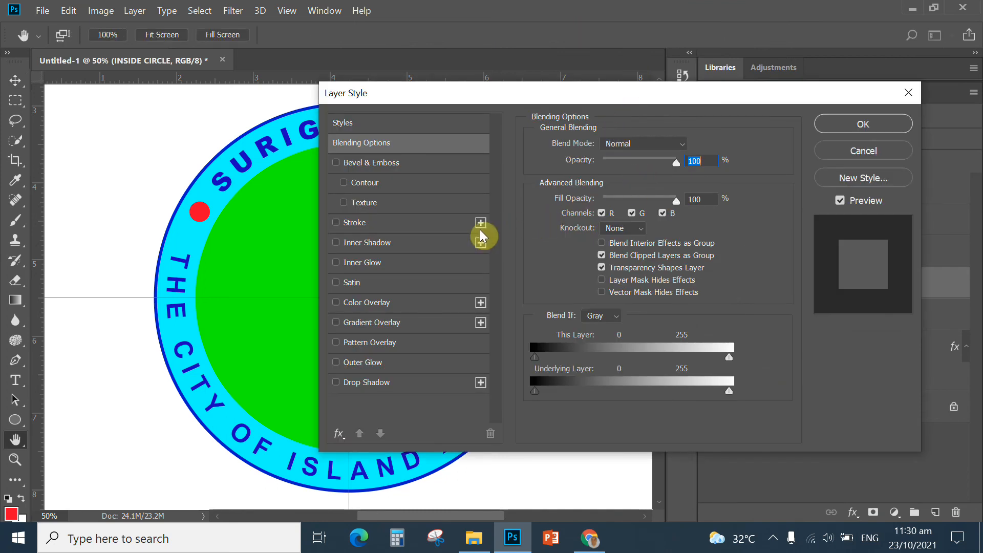
left_click(361, 222)
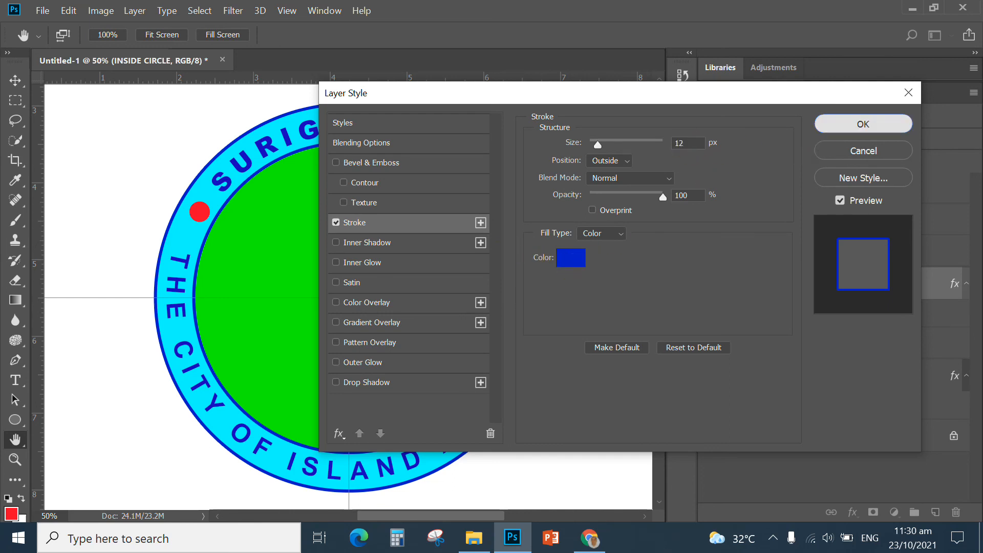
left_click(834, 134)
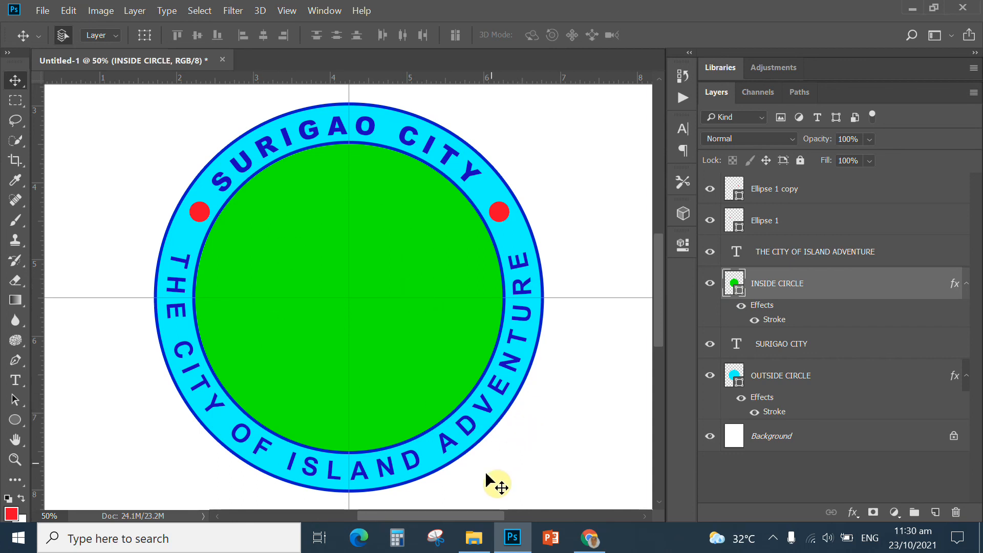
Place the surigao BOTS image from the Downloads folder into the design above the INSIDE CIRCLE layer.
left_click(475, 540)
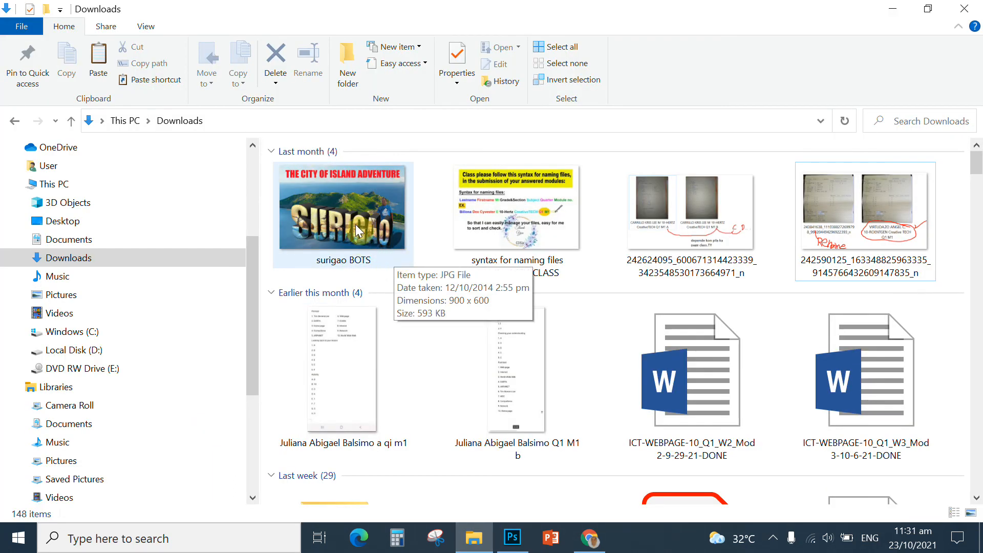
left_click_drag(324, 204, 420, 388)
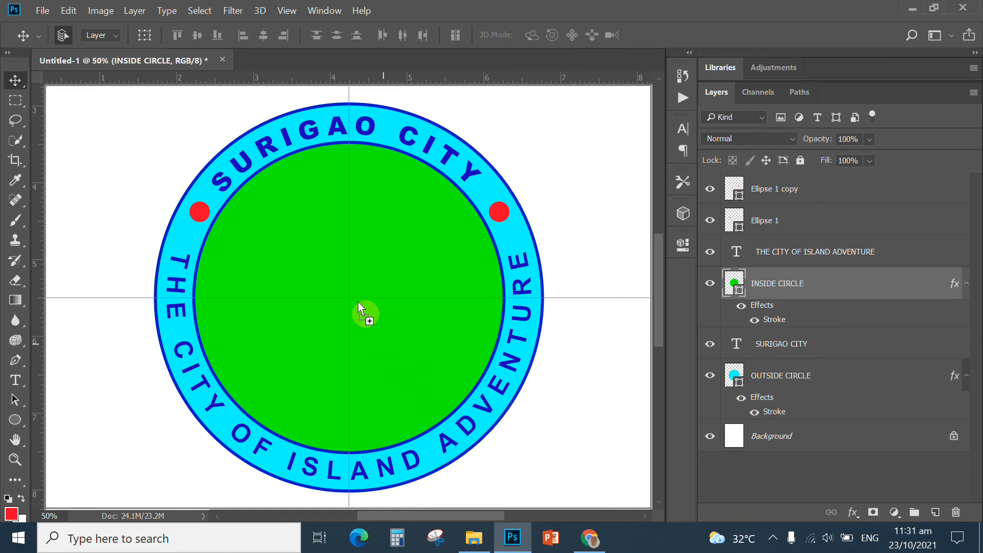
left_click_drag(333, 246, 332, 246)
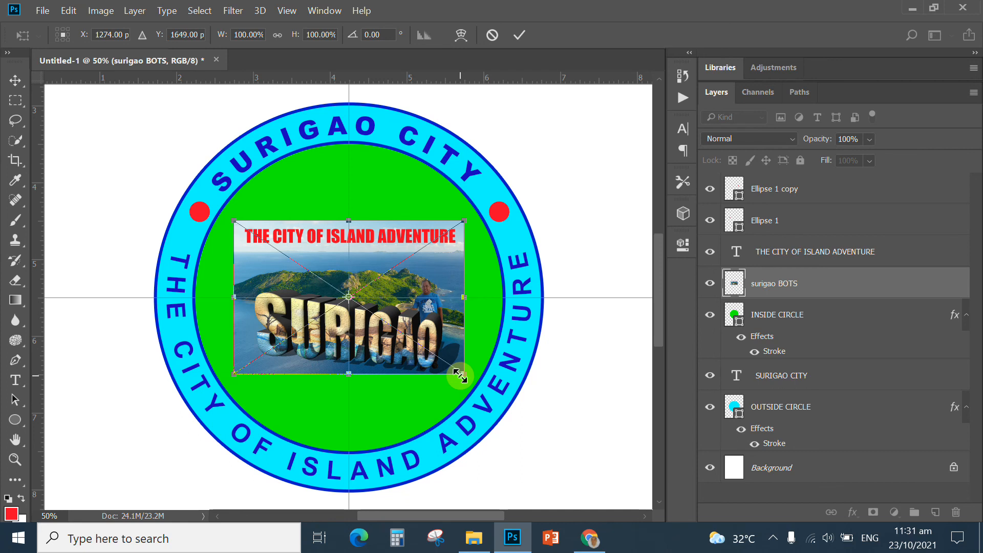
Scale the placed surigao BOTS image to 136% about its center so it spans the inner circle, and commit the transform.
left_click_drag(459, 375, 527, 487)
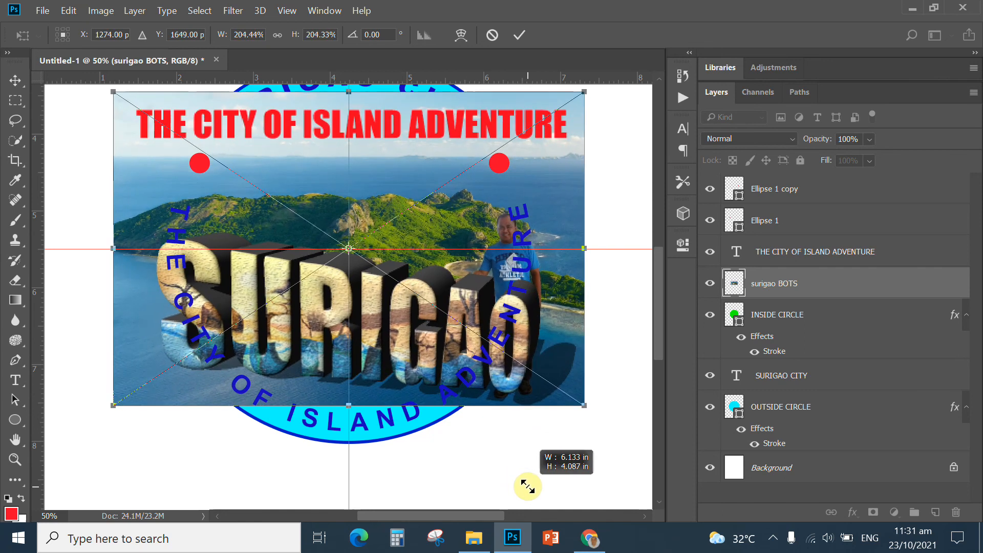
left_click_drag(527, 487, 460, 407)
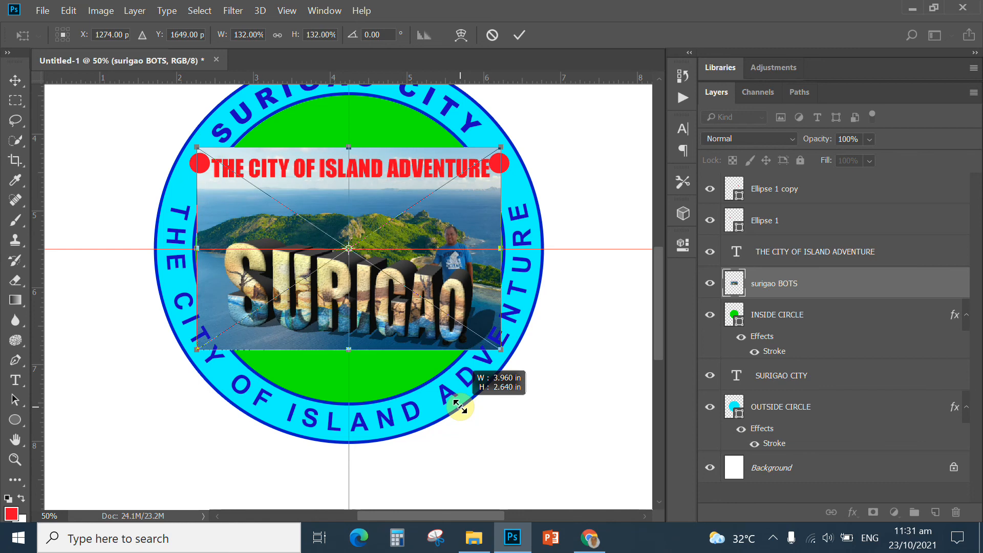
mouse_move(459, 406)
left_mouse_down()
mouse_move(452, 400)
mouse_move(461, 406)
left_mouse_up()
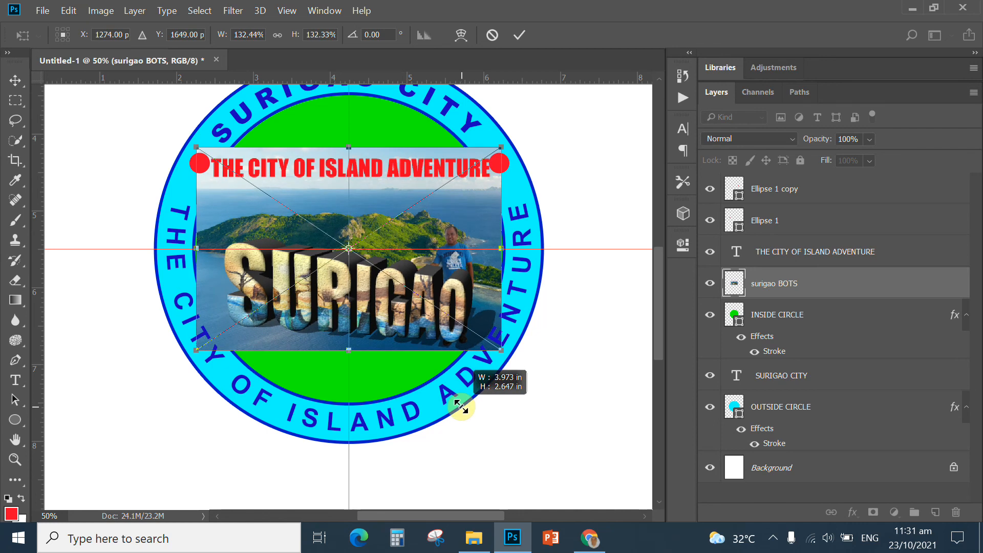
left_click_drag(461, 407, 464, 404)
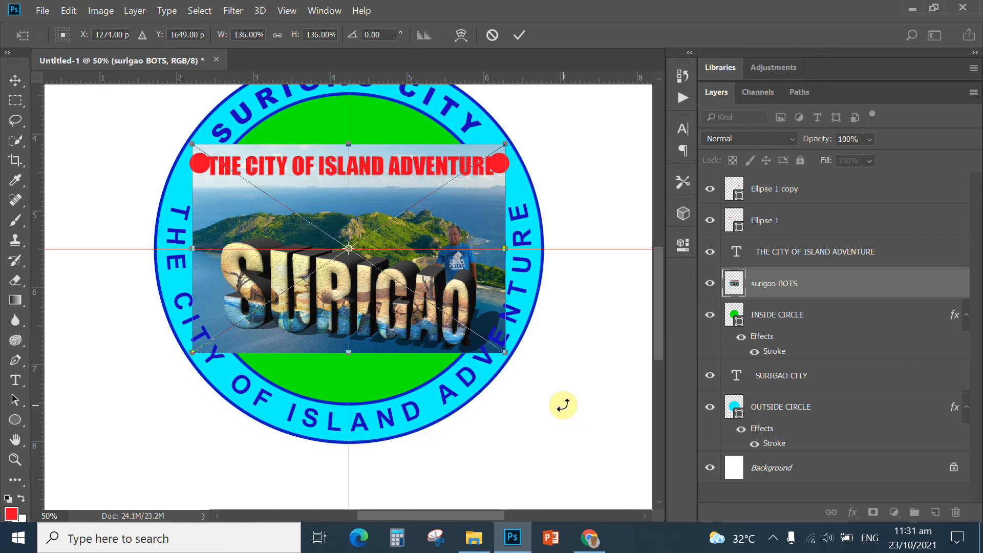
key("Return")
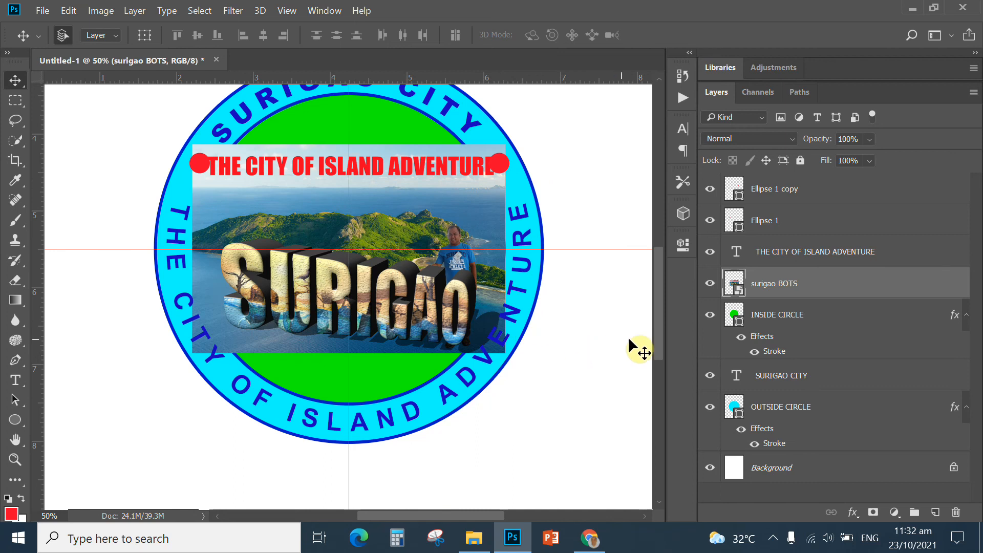
Rasterize the surigao BOTS layer and delete its upper strip containing the red THE CITY OF ISLAND ADVENTURE text.
right_click(773, 291)
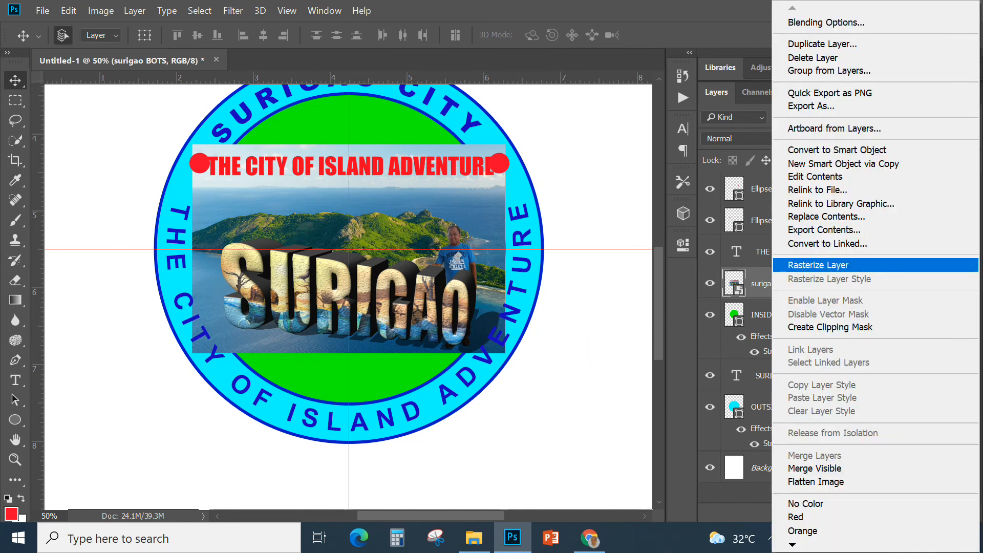
left_click(809, 264)
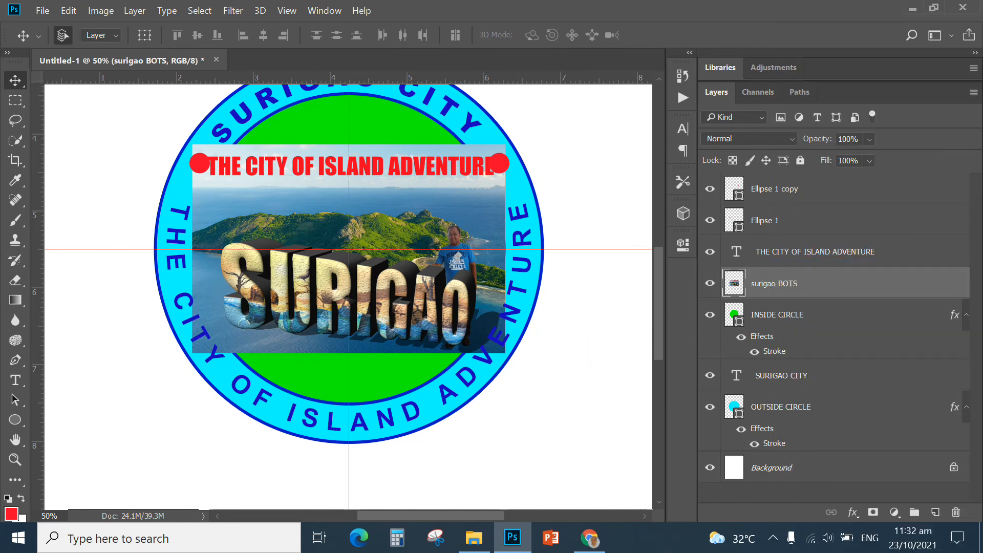
left_click(15, 102)
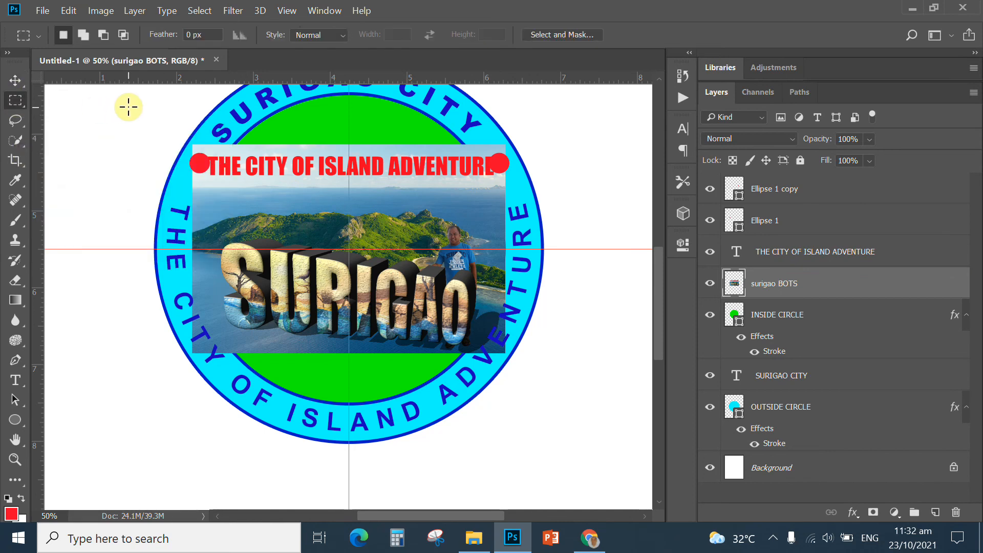
left_click_drag(134, 111, 568, 194)
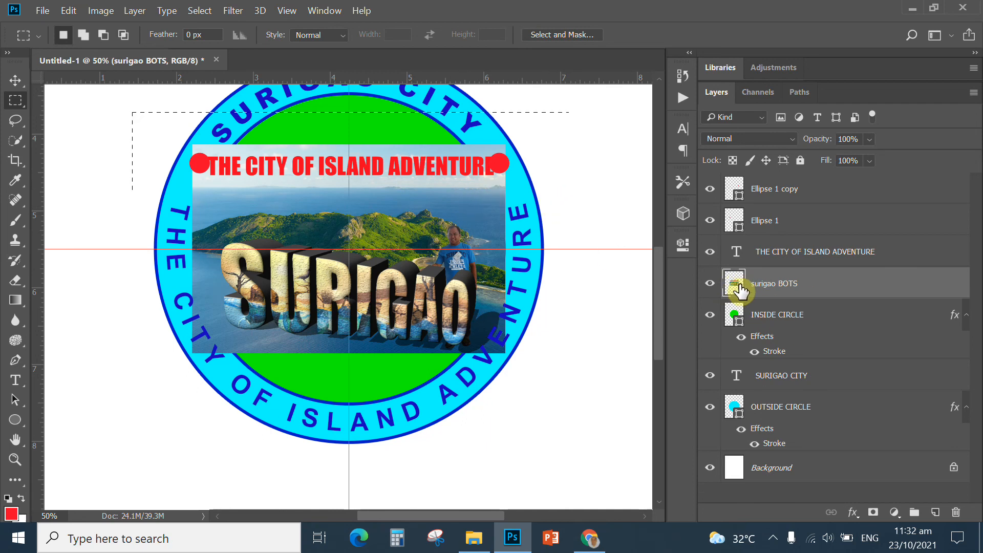
key("Delete")
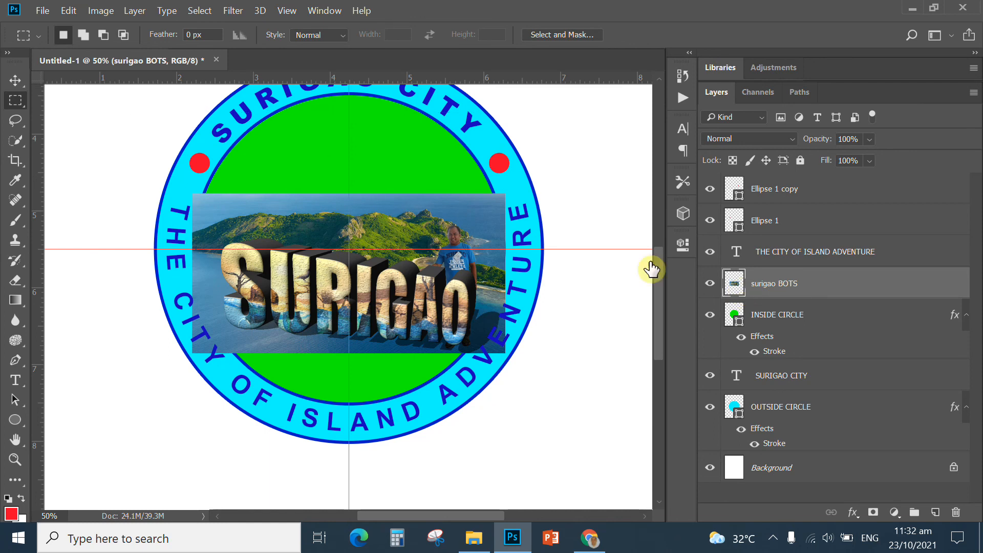
left_click(15, 80)
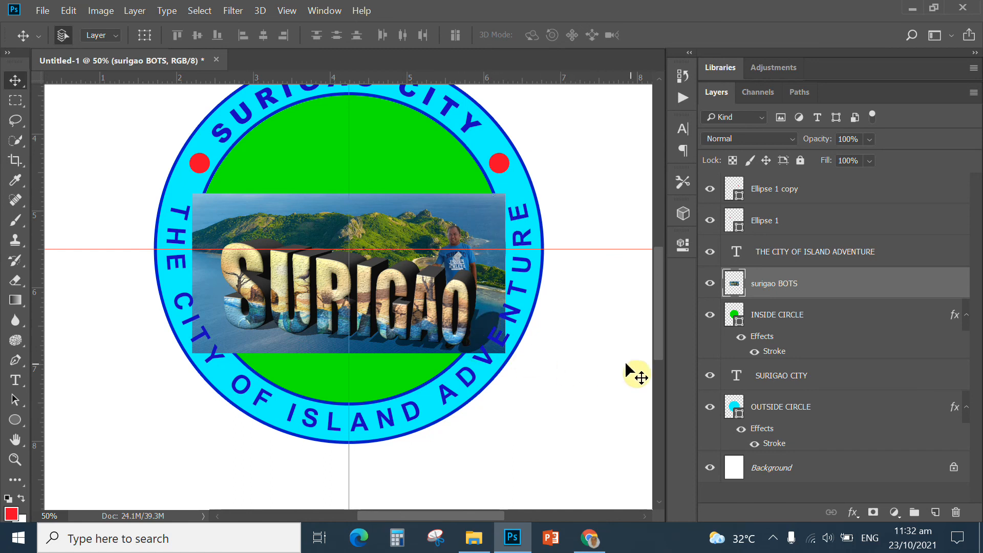
Trim the surigao BOTS picture to the INSIDE CIRCLE outline by deleting everything outside the circle's inverted selection, and deselect.
left_click(733, 317)
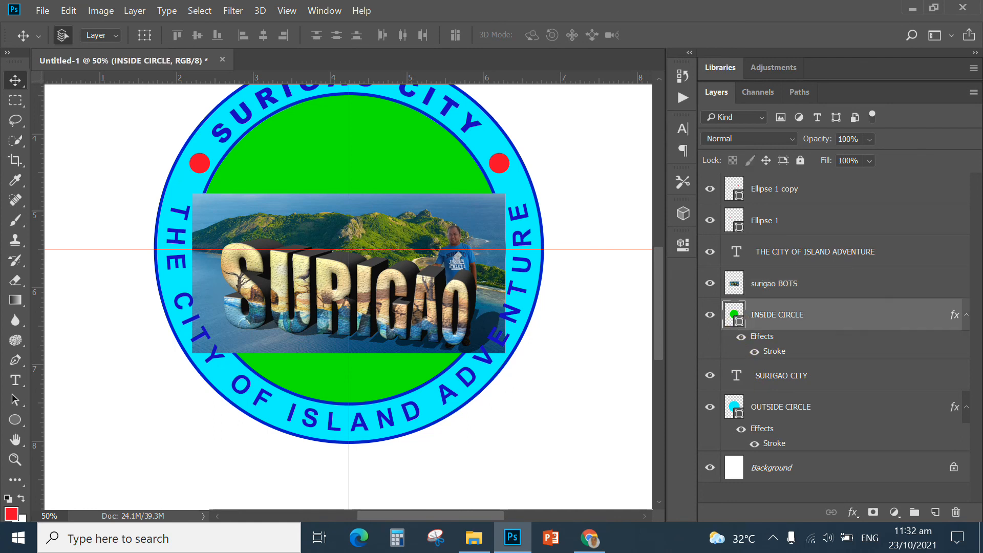
left_click(733, 320, "ctrl")
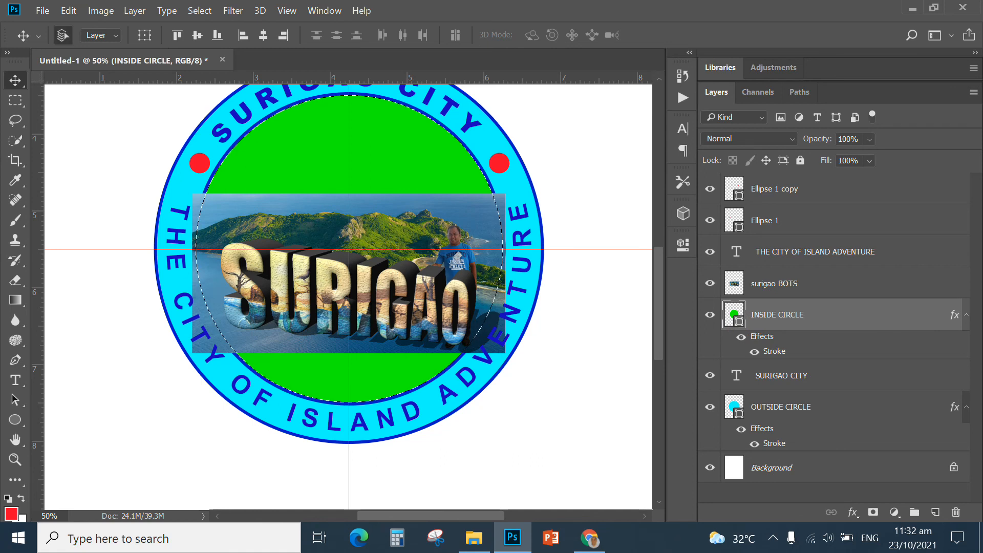
left_click(736, 290)
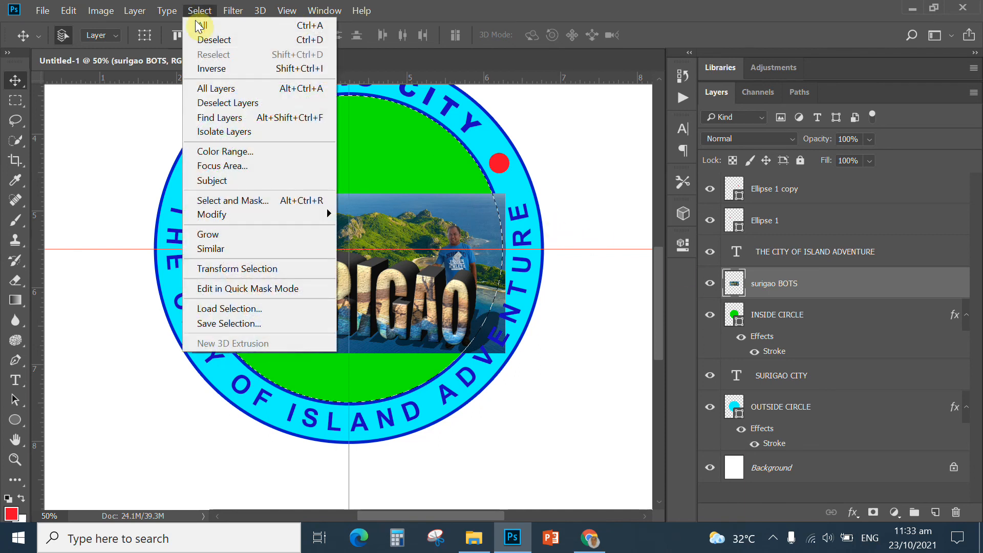
left_click(212, 67)
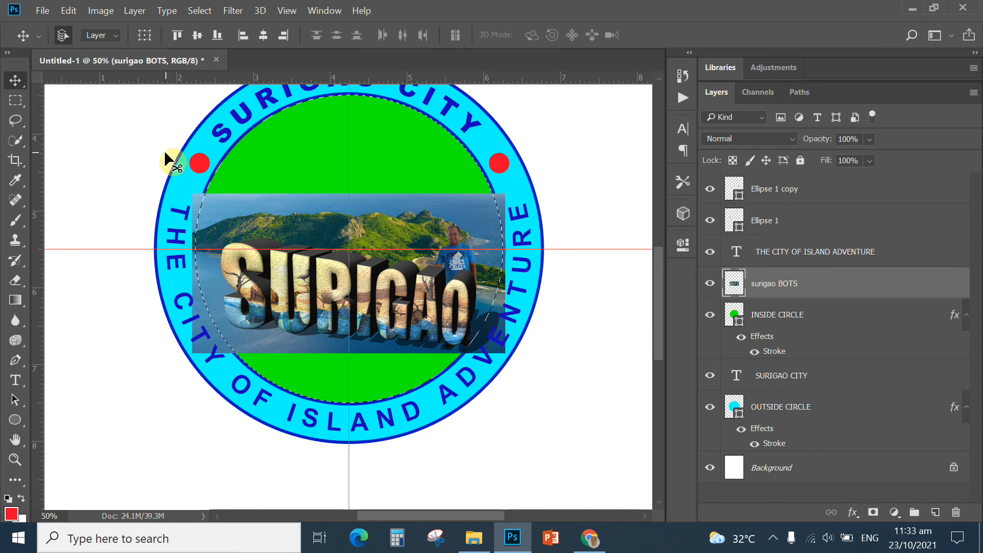
key("Delete")
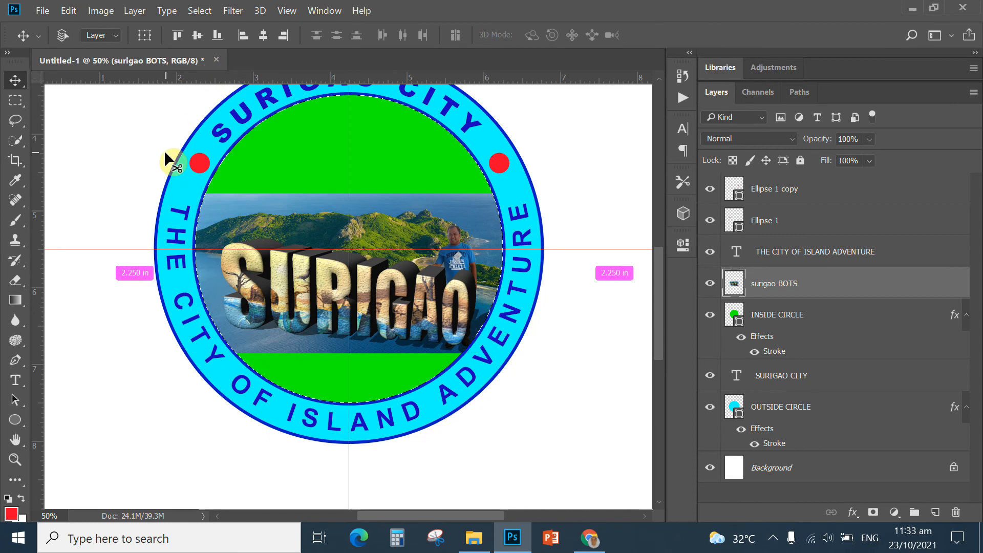
key("ctrl+d")
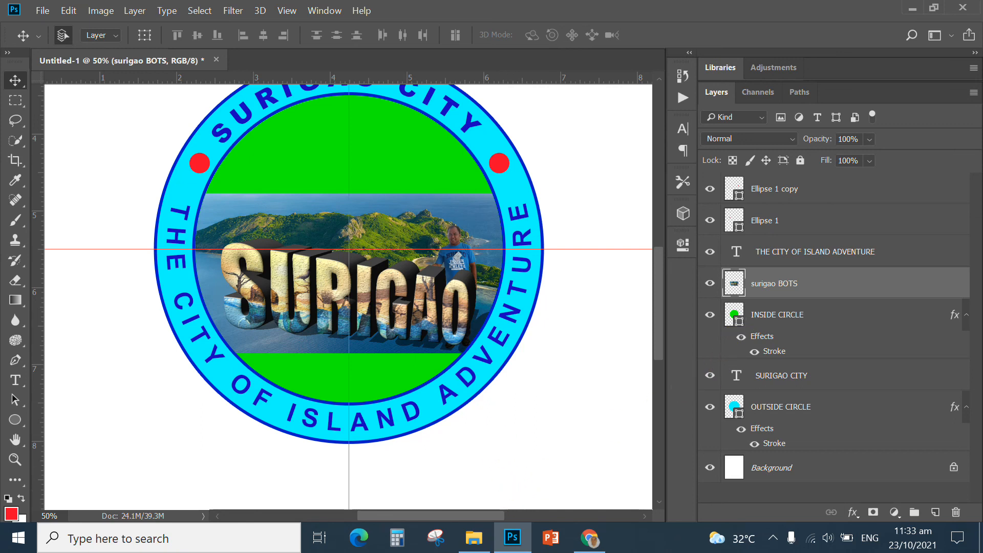
Rasterize the INSIDE CIRCLE layer and fill its selected circle from top to bottom with the custom blue-to-light-cyan linear gradient, leaving no active selection.
left_click(734, 316)
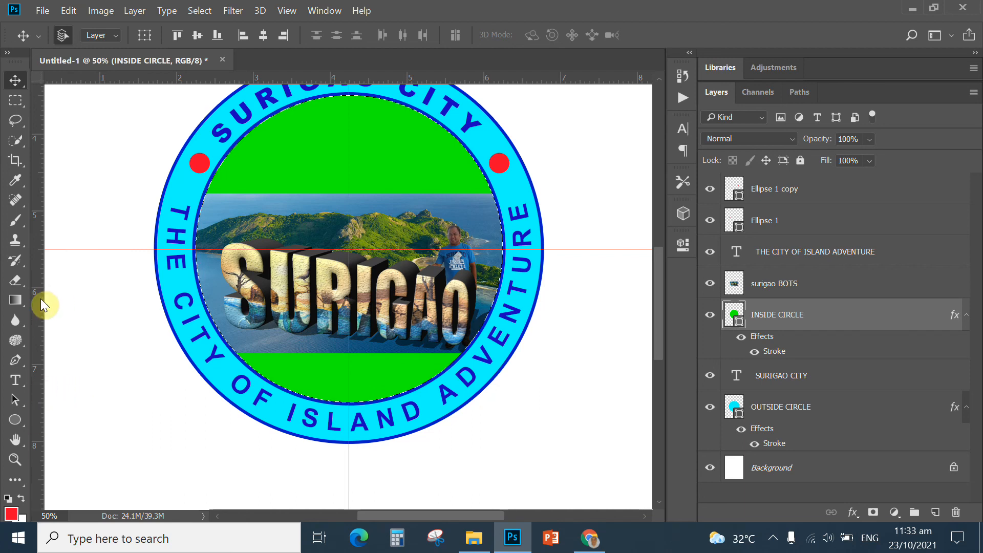
left_click(14, 300)
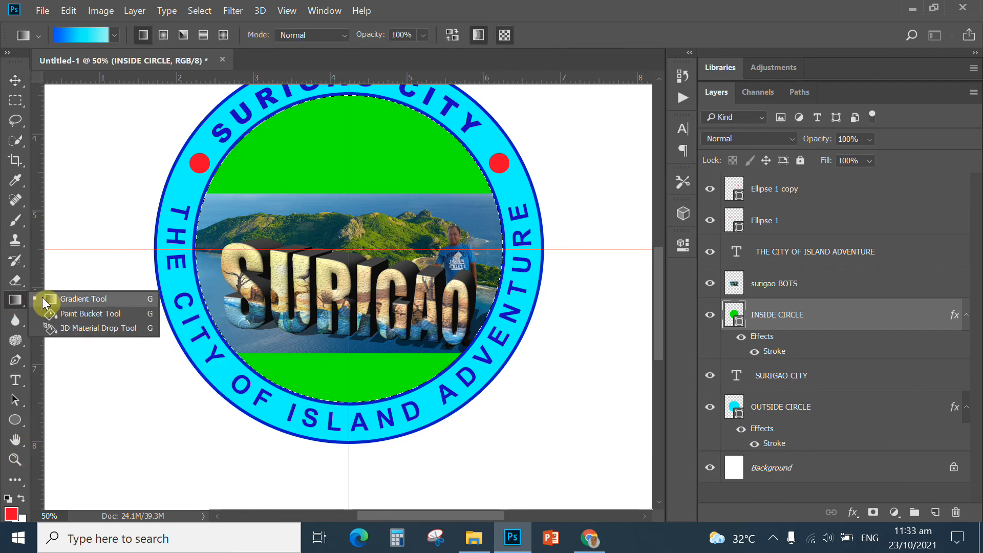
left_click(100, 441)
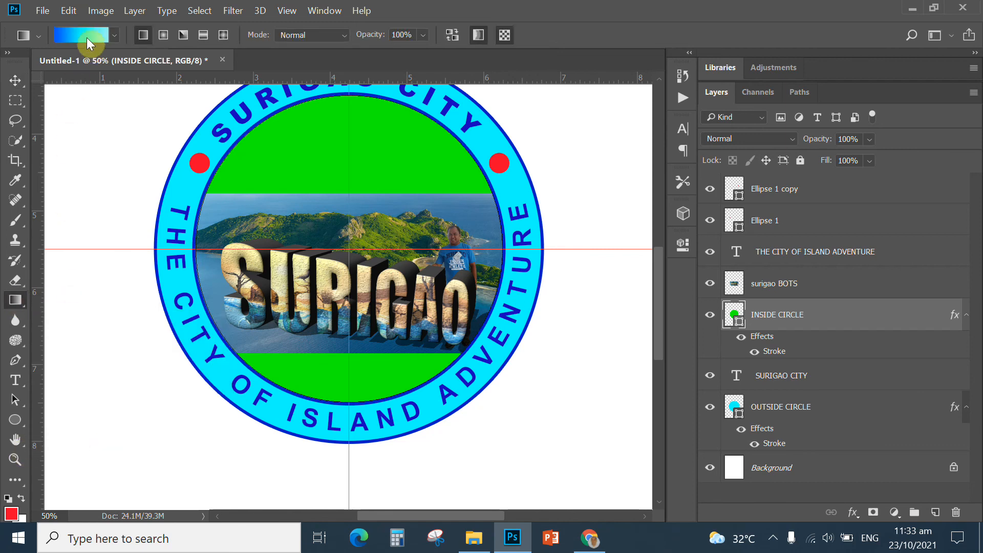
left_click(115, 45)
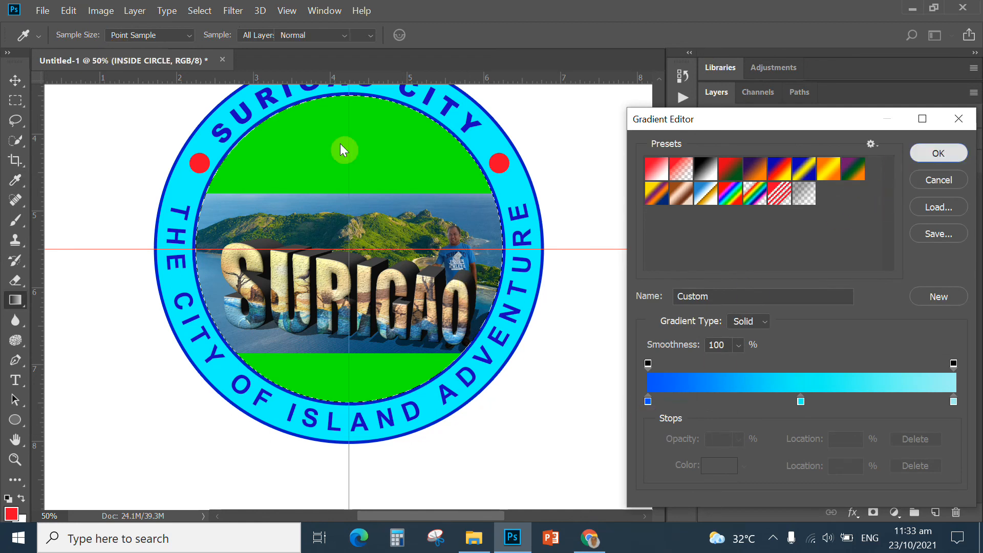
left_click(938, 153)
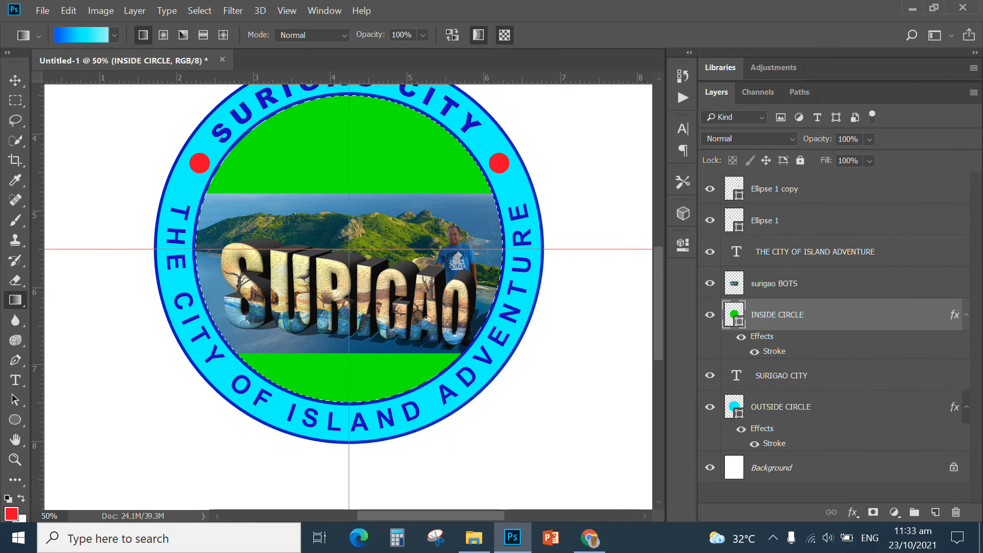
right_click(768, 316)
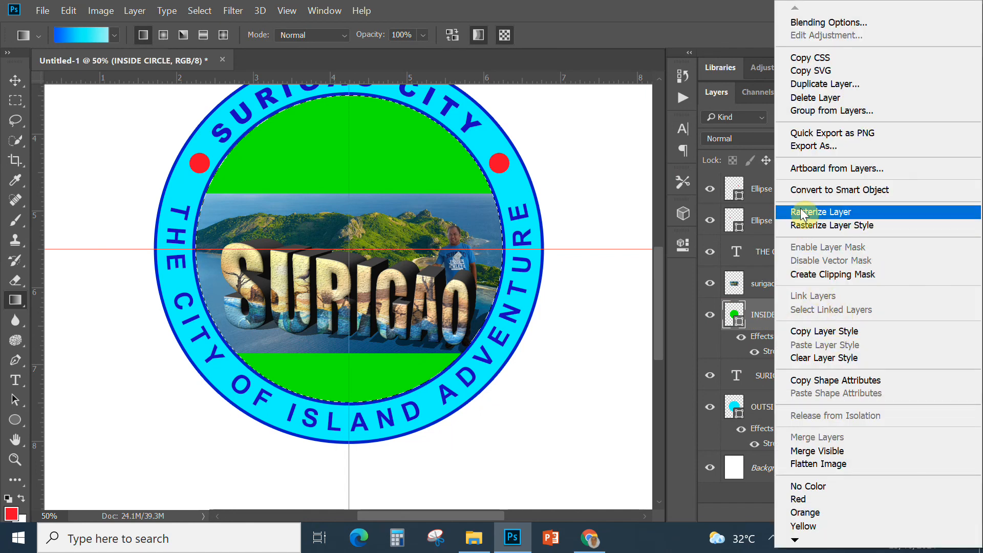
left_click(819, 211)
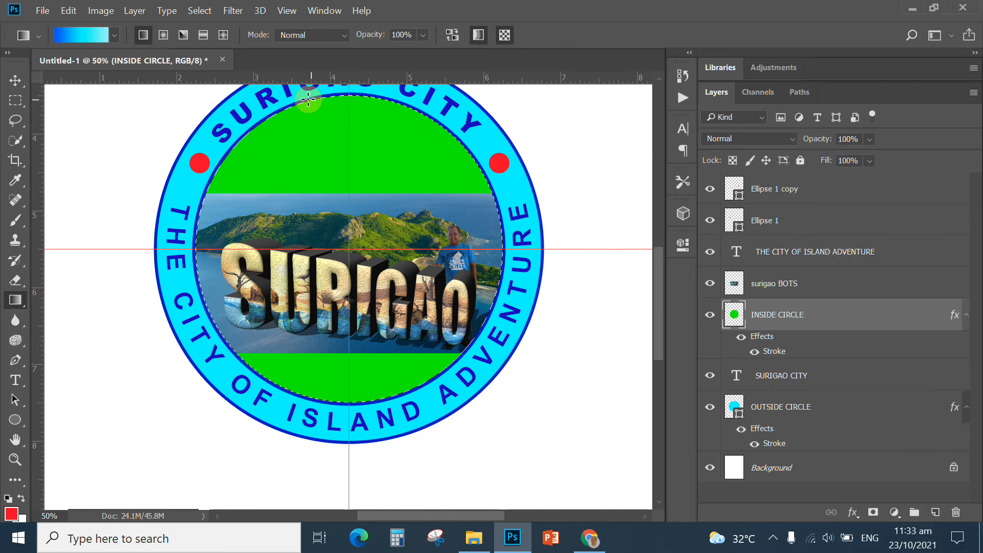
left_click_drag(317, 406, 318, 408)
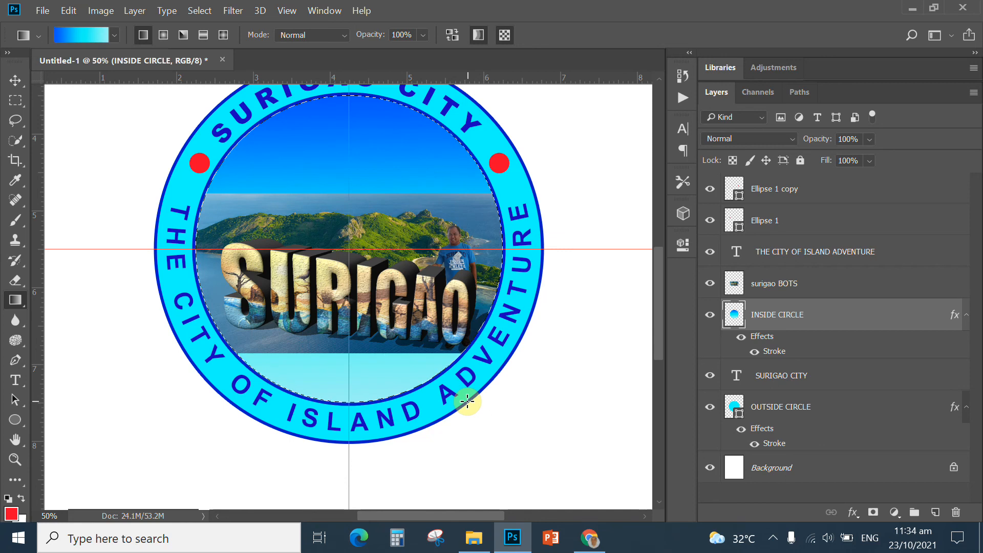
key("ctrl+d")
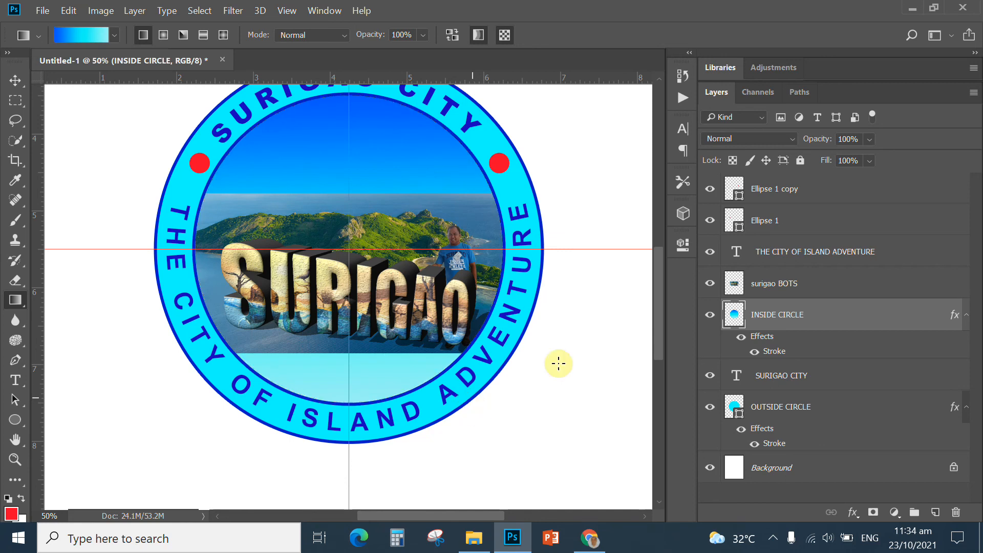
left_click_drag(661, 322, 659, 309)
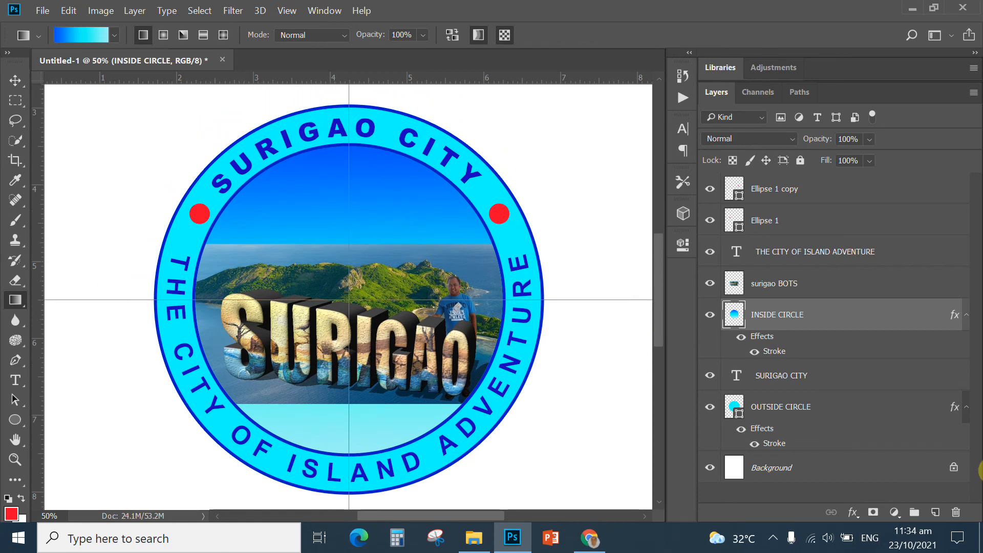